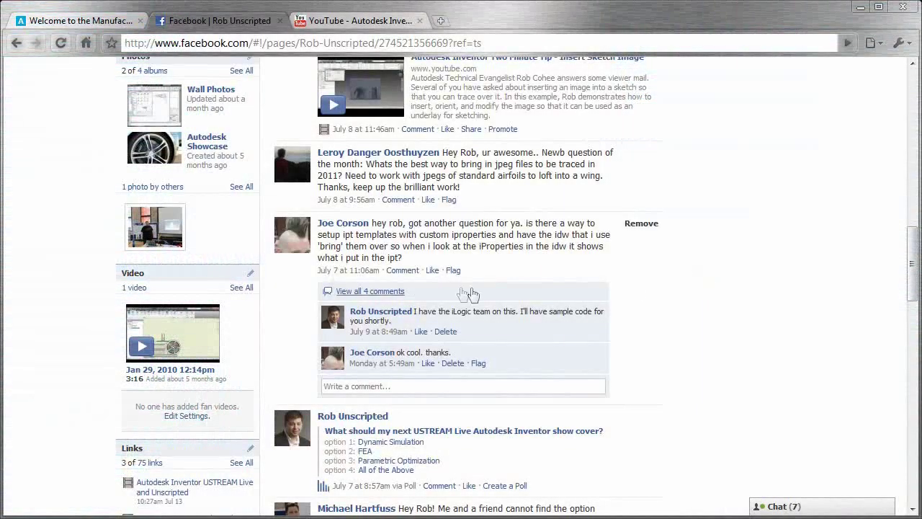
Step: Expand the question post with 'View all 4 comments' and scroll through the thread
{"action": "left_click", "coordinate": [384, 292]}
{"action": "scroll", "coordinate": [387, 293], "scroll_direction": "down", "scroll_amount": 1}
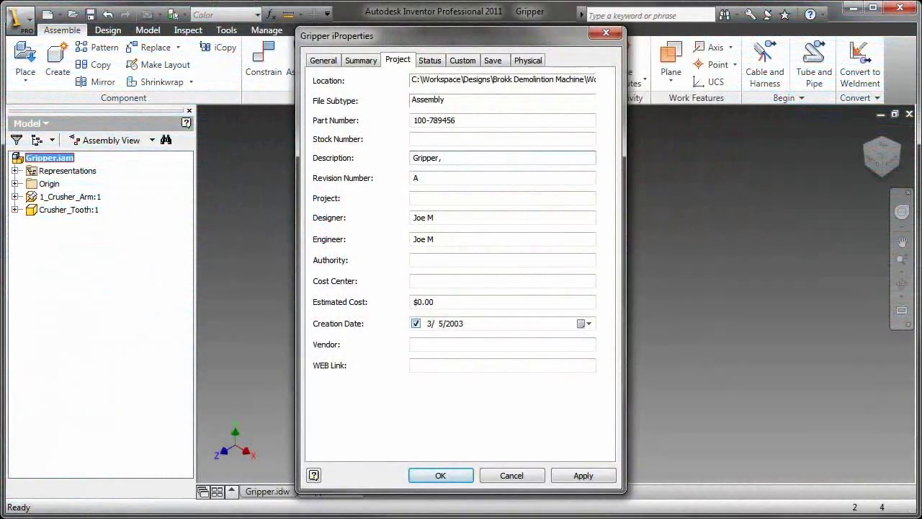
Step: Complete the assembly Description with 'ount', apply it, and close iProperties
{"action": "type", "text": "ount"}
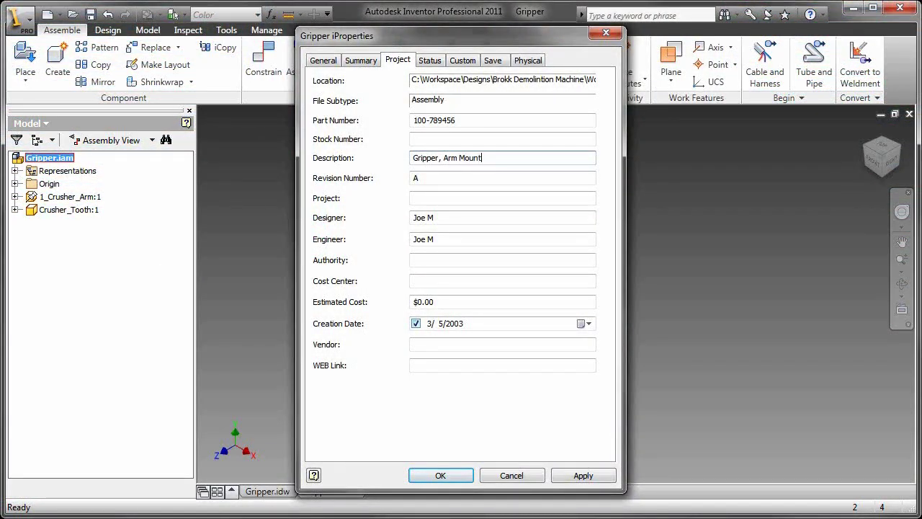
{"action": "left_click", "coordinate": [584, 475]}
{"action": "left_click", "coordinate": [440, 475]}
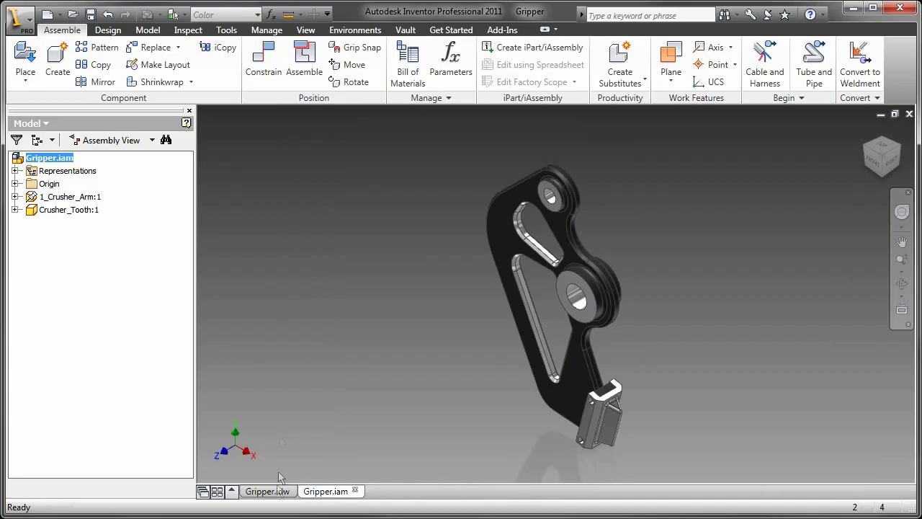
Step: In Gripper.idw's CopyProps rule, add a line copying the model's Description via modelName
{"action": "left_click", "coordinate": [267, 491]}
{"action": "scroll", "coordinate": [620, 350], "scroll_direction": "up", "scroll_amount": 5}
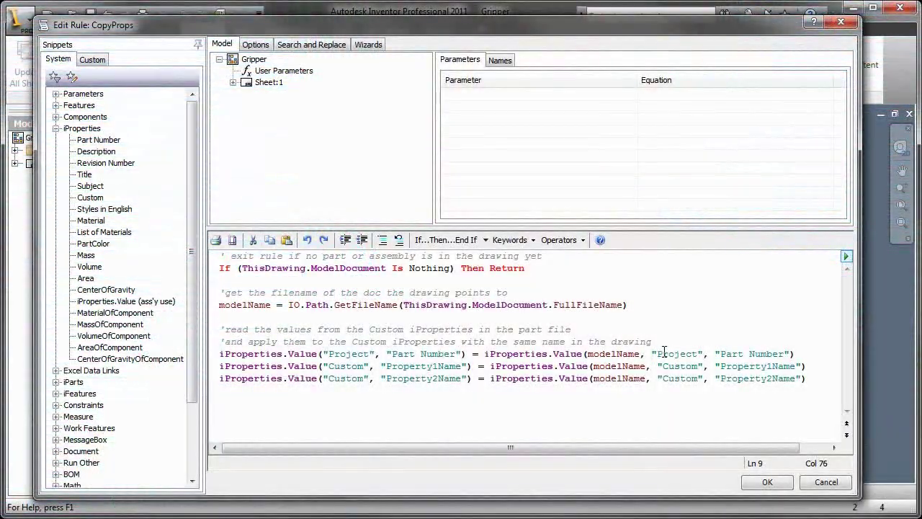
{"action": "key", "text": "End"}
{"action": "key", "text": "Return"}
{"action": "double_click", "coordinate": [96, 151]}
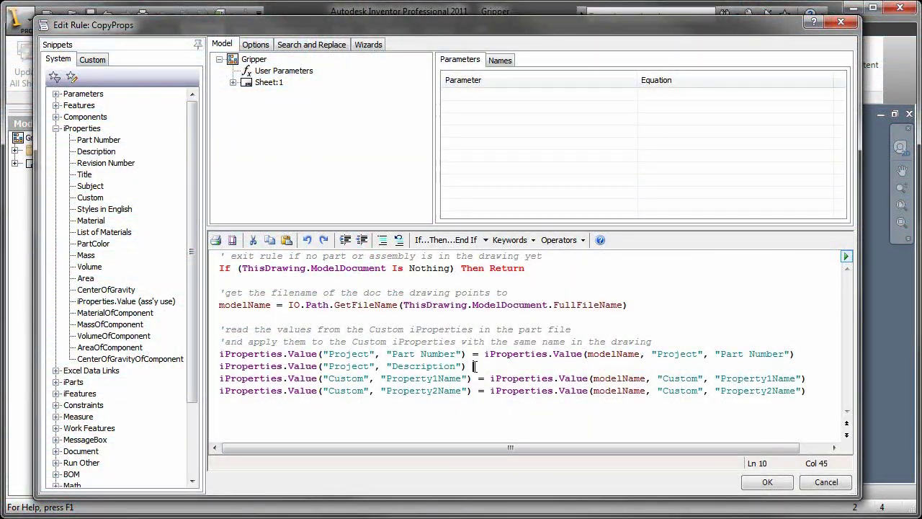
{"action": "double_click", "coordinate": [96, 152]}
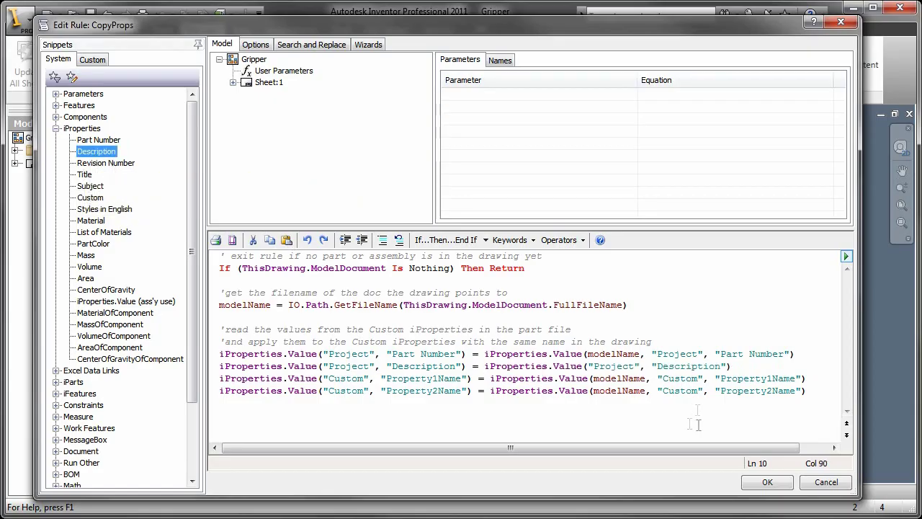
{"action": "left_click", "coordinate": [587, 366]}
{"action": "type", "text": "modelName,"}
{"action": "left_click", "coordinate": [800, 366]}
{"action": "key", "text": "Return"}
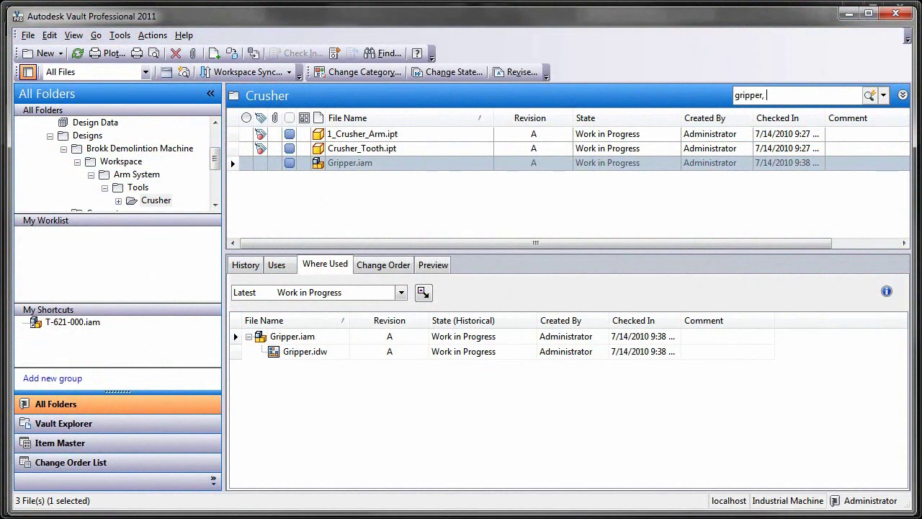
Step: Complete the Vault search text as 'gripper, arm' and run it
{"action": "type", "text": "arm"}
{"action": "key", "text": "Return"}
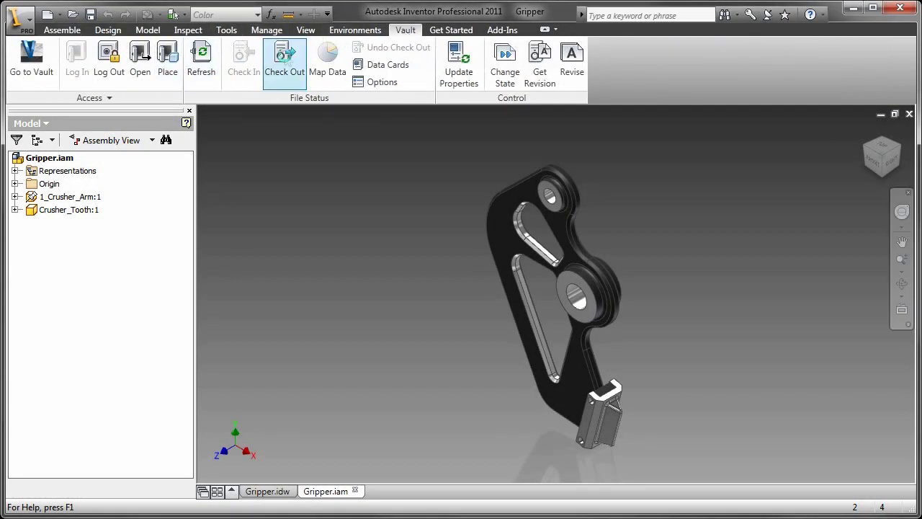
Step: Check out Gripper.iam from Vault and open its iProperties
{"action": "left_click", "coordinate": [285, 58]}
{"action": "left_click", "coordinate": [429, 287]}
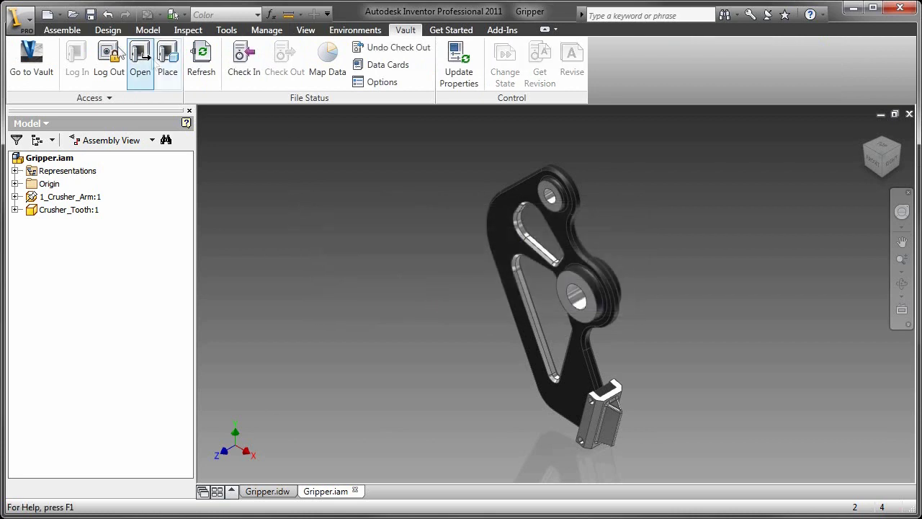
{"action": "left_click", "coordinate": [62, 30]}
{"action": "left_click", "coordinate": [49, 157]}
{"action": "right_click", "coordinate": [49, 157]}
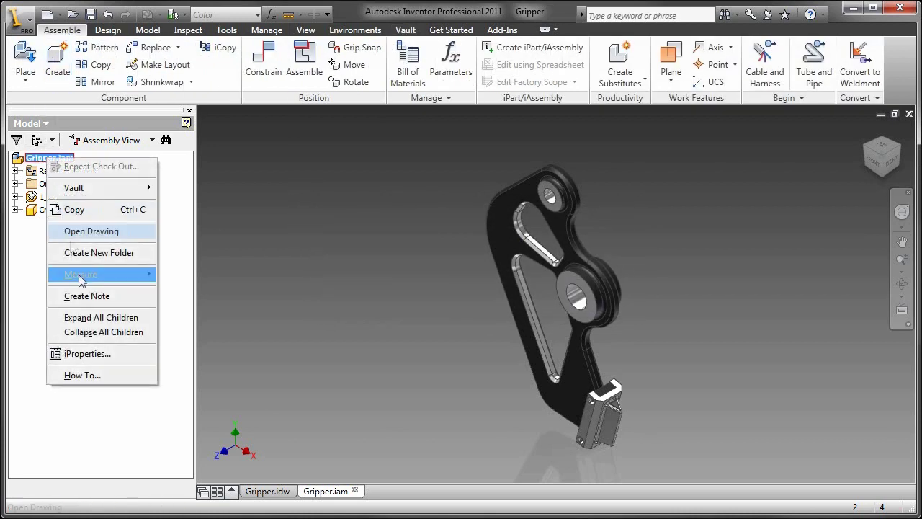
{"action": "left_click", "coordinate": [79, 354]}
Step: Set Title 'Brokk Gripper', Part Number 100-789456 and Description 'Gripper, Arm Mount', then apply
{"action": "left_click", "coordinate": [361, 61]}
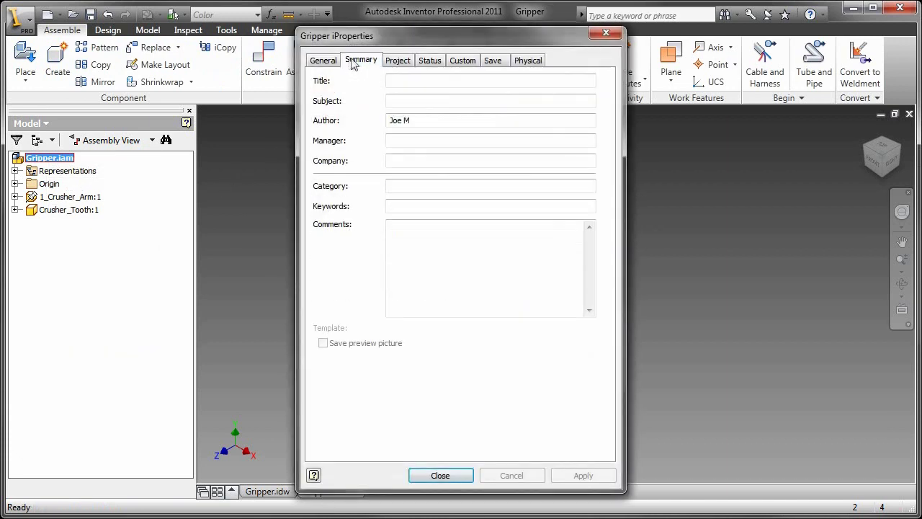
{"action": "left_click", "coordinate": [414, 80]}
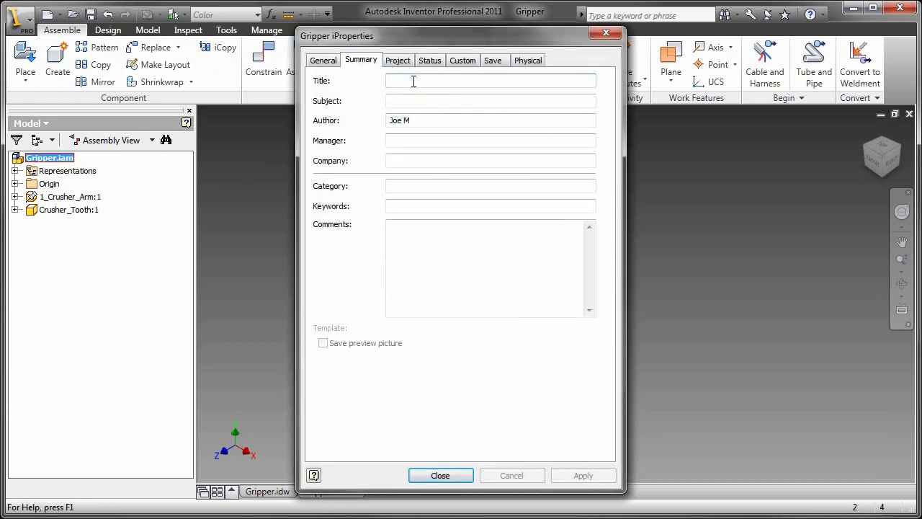
{"action": "type", "text": "Brokk Gripper"}
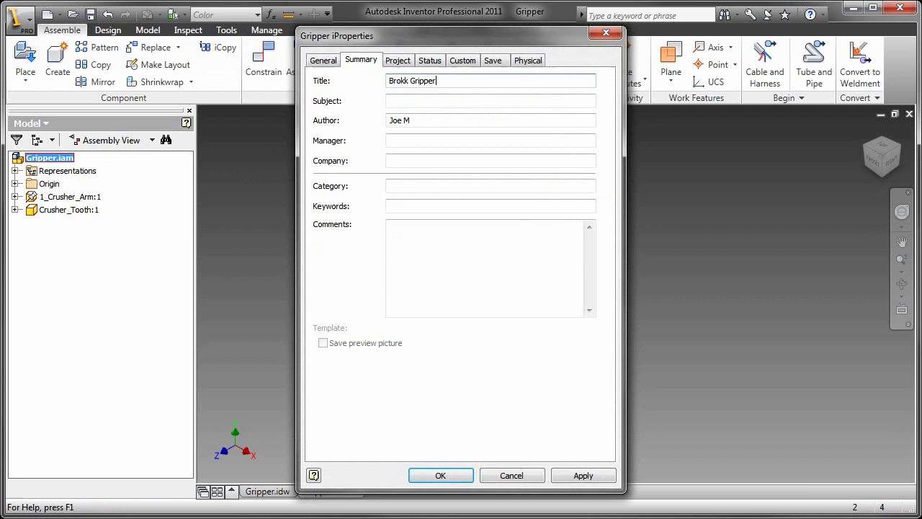
{"action": "left_click", "coordinate": [397, 60]}
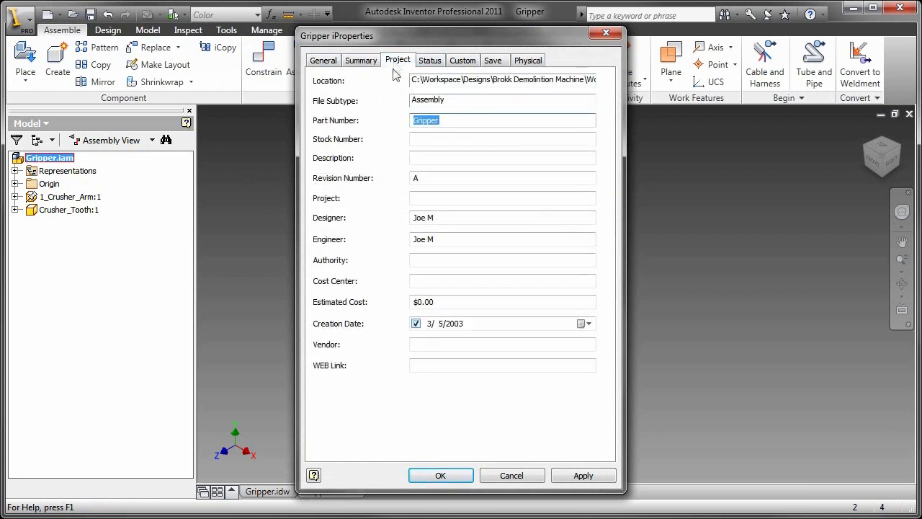
{"action": "type", "text": "100-789456"}
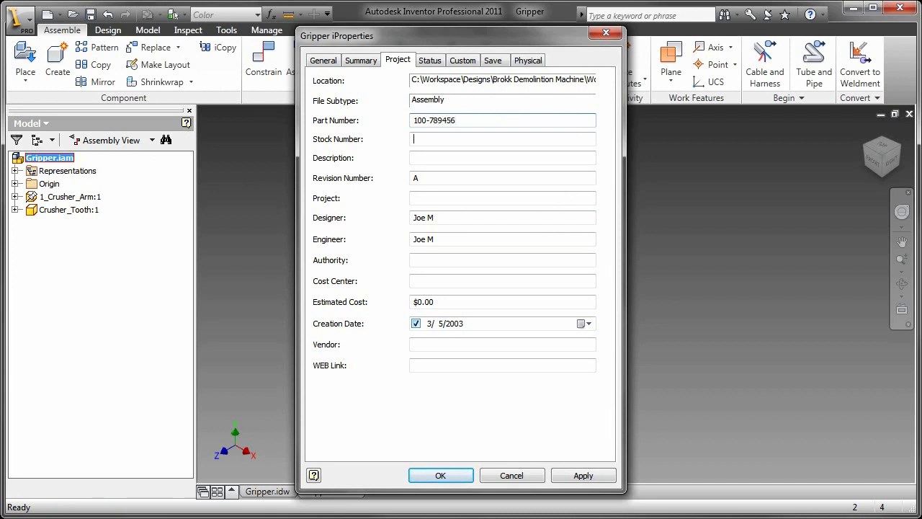
{"action": "key", "text": "Tab"}
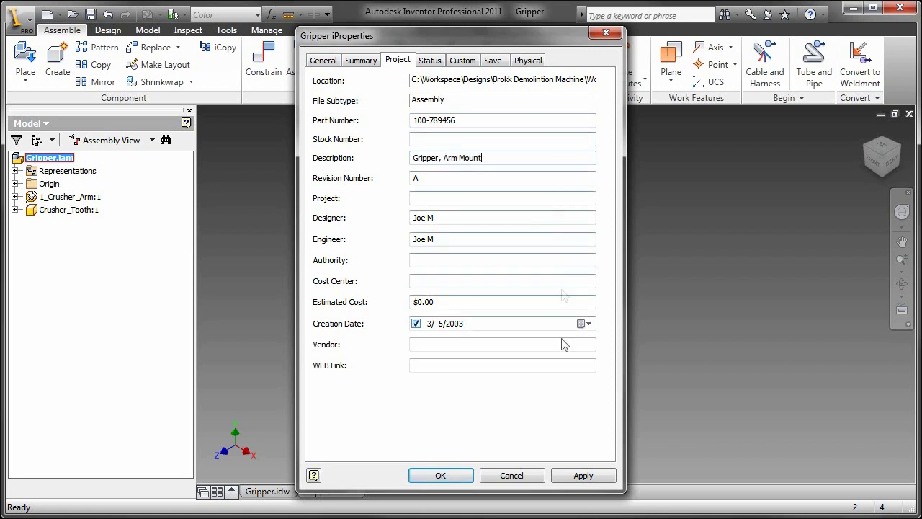
{"action": "left_click", "coordinate": [592, 482]}
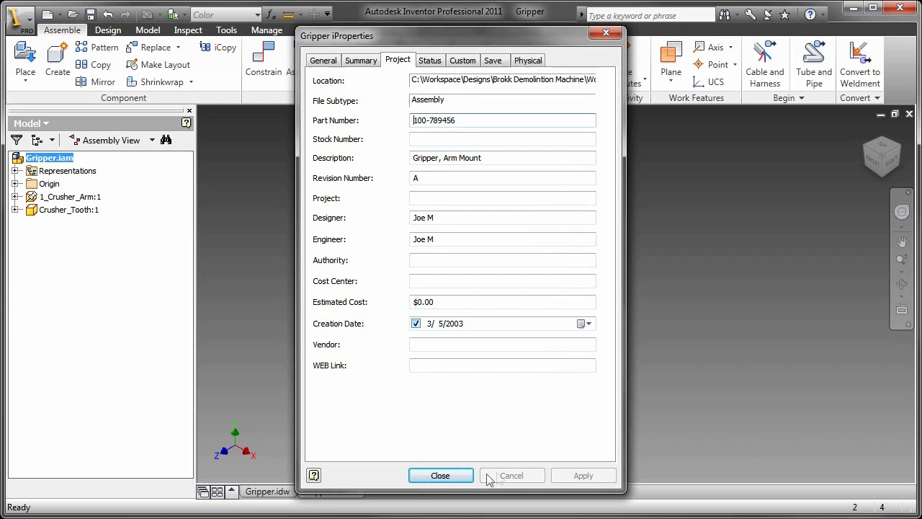
{"action": "left_click", "coordinate": [451, 477]}
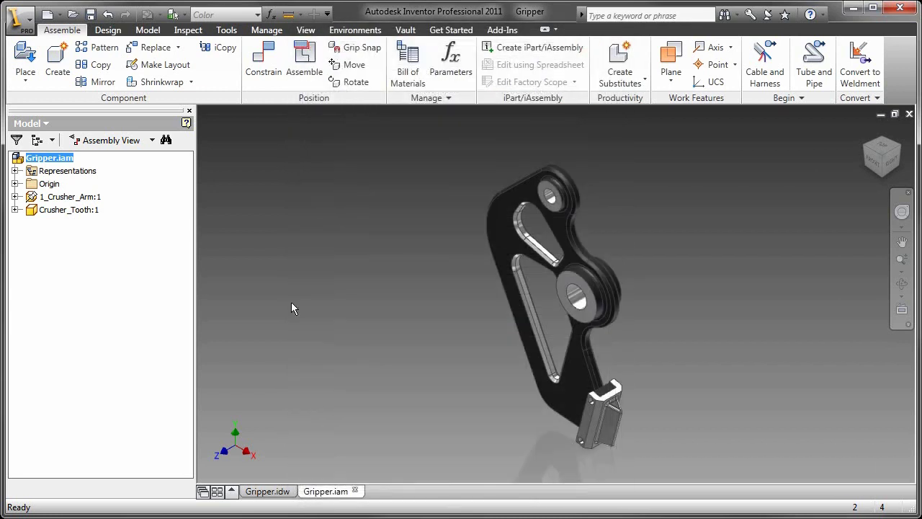
Step: Switch to Gripper.idw and zoom in on its title block
{"action": "left_click", "coordinate": [277, 492]}
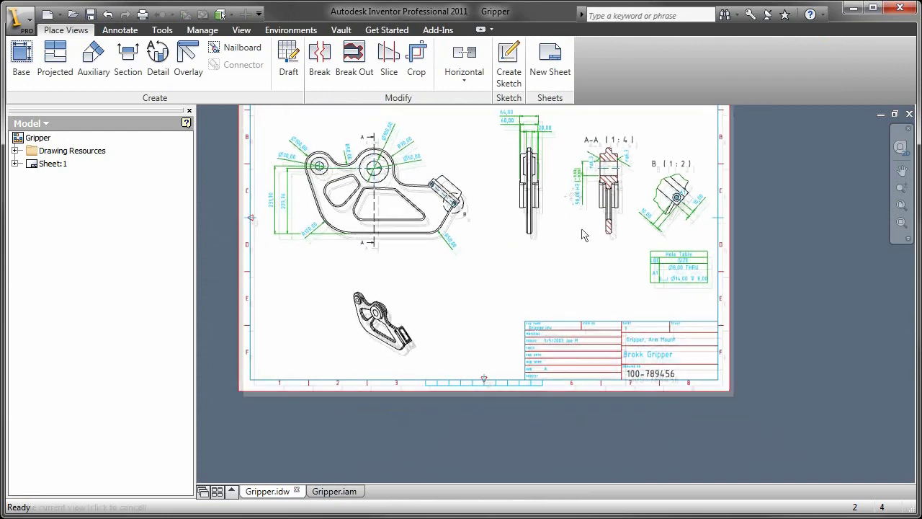
{"action": "scroll", "coordinate": [681, 374], "scroll_direction": "up", "scroll_amount": 5}
{"action": "mouse_move", "coordinate": [670, 381]}
{"action": "middle_mouse_down"}
{"action": "mouse_move", "coordinate": [762, 378]}
{"action": "mouse_move", "coordinate": [725, 376]}
{"action": "middle_mouse_up"}
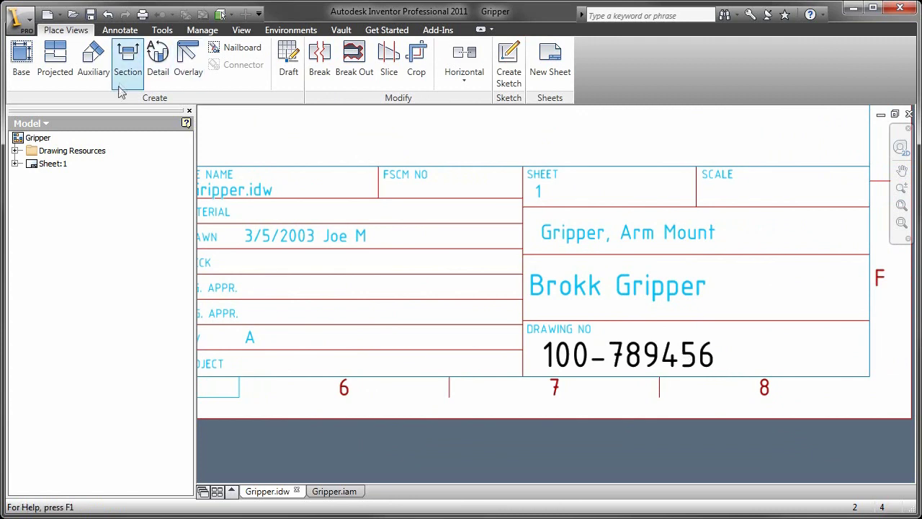
Step: Check out Gripper.idw from the Vault browser, updating properties in all files with Yes To All
{"action": "left_click", "coordinate": [40, 125]}
{"action": "left_click", "coordinate": [44, 139]}
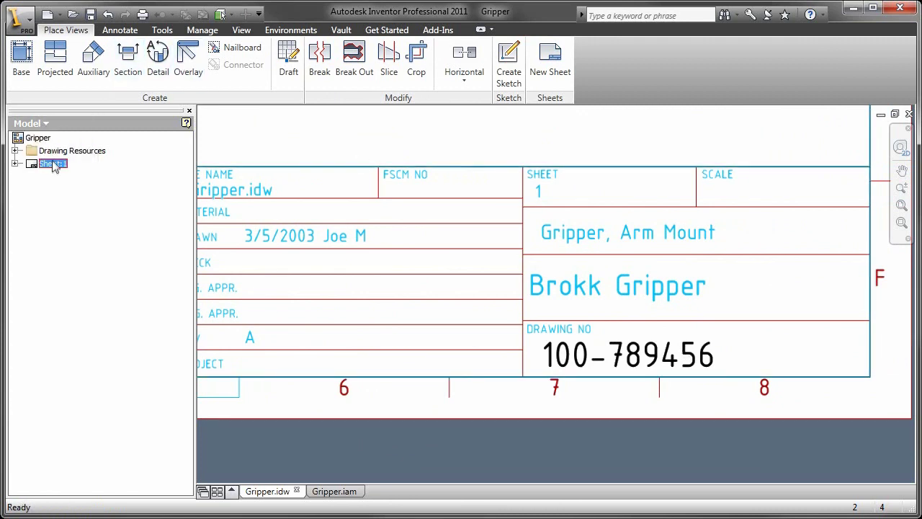
{"action": "left_click", "coordinate": [29, 123]}
{"action": "left_click", "coordinate": [42, 156]}
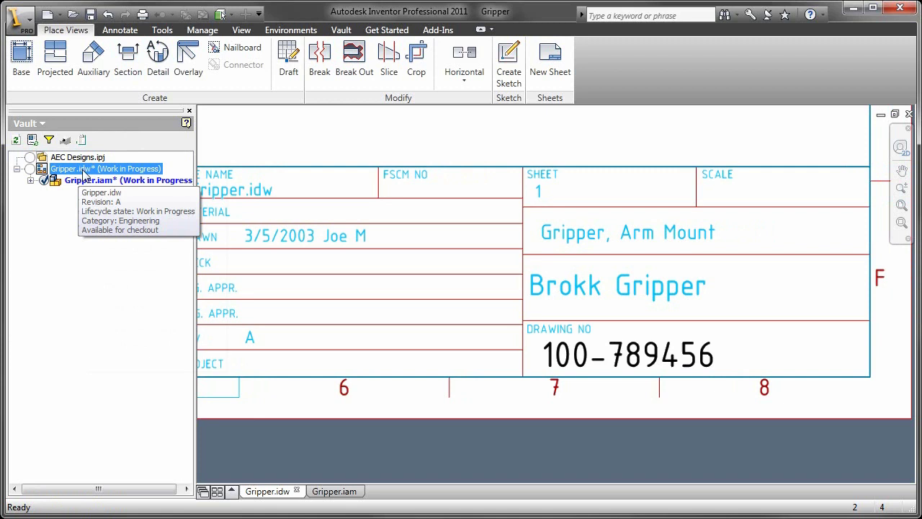
{"action": "right_click", "coordinate": [83, 169]}
{"action": "left_click", "coordinate": [124, 231]}
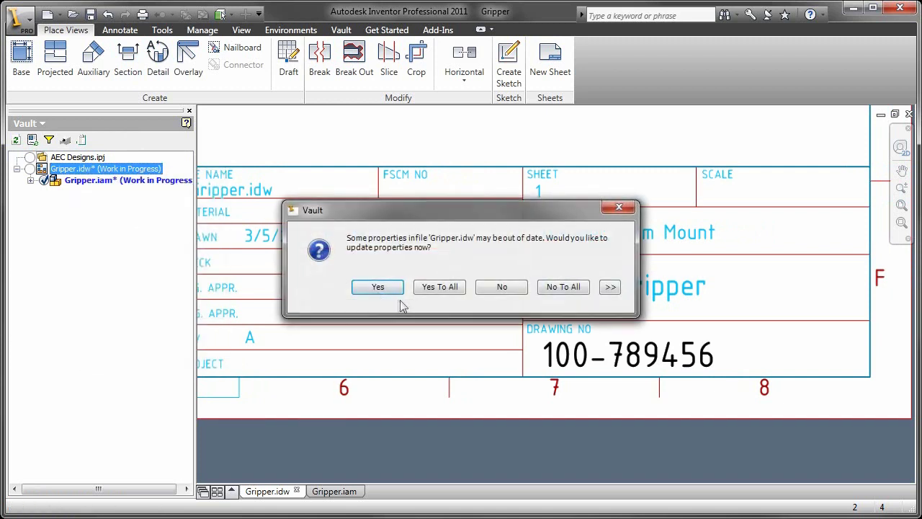
{"action": "left_click", "coordinate": [437, 288]}
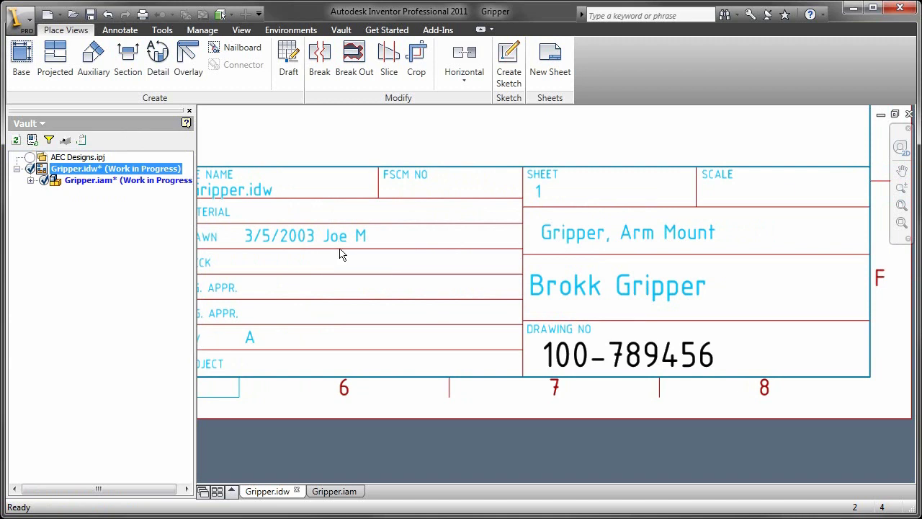
{"action": "left_click", "coordinate": [27, 123]}
{"action": "left_click", "coordinate": [40, 138]}
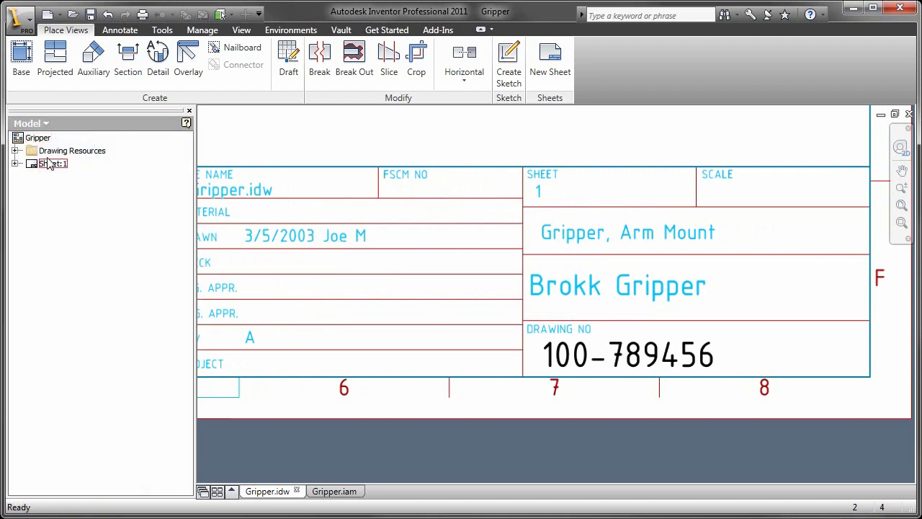
{"action": "right_click", "coordinate": [40, 138]}
{"action": "left_click", "coordinate": [88, 241]}
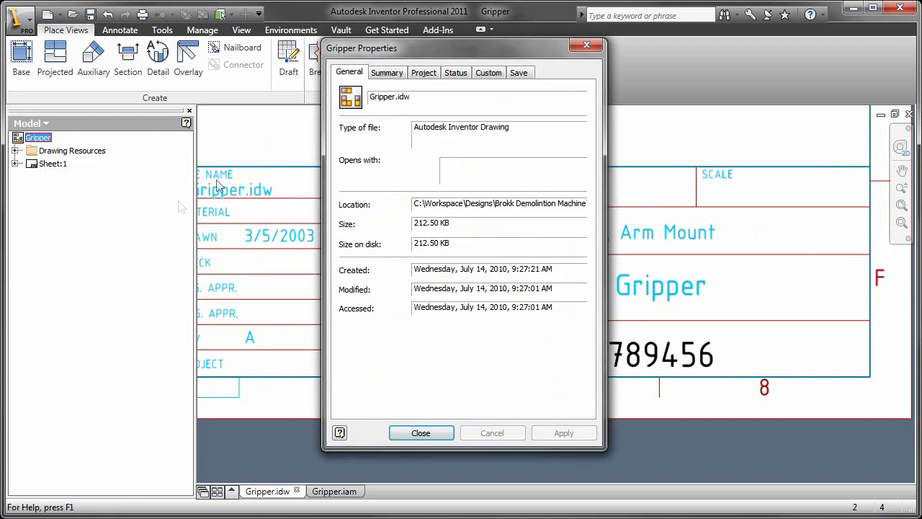
{"action": "left_click", "coordinate": [382, 77]}
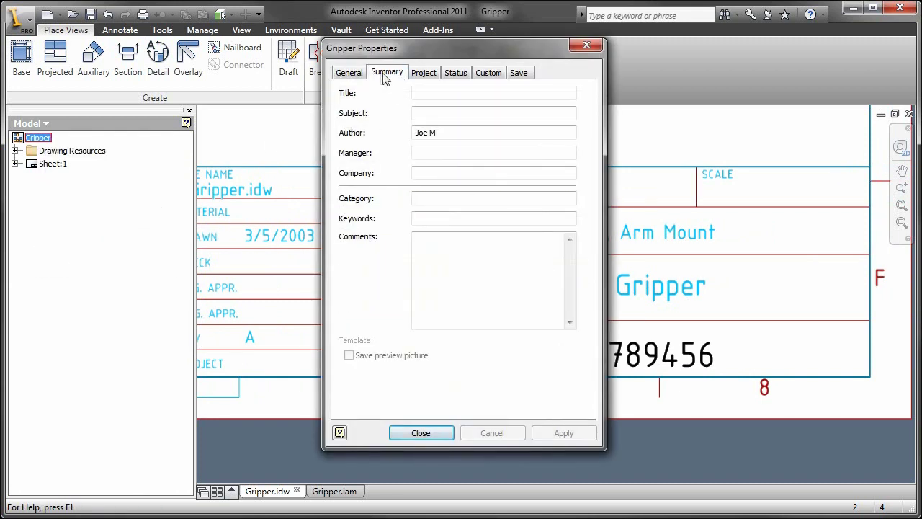
{"action": "left_click", "coordinate": [424, 74]}
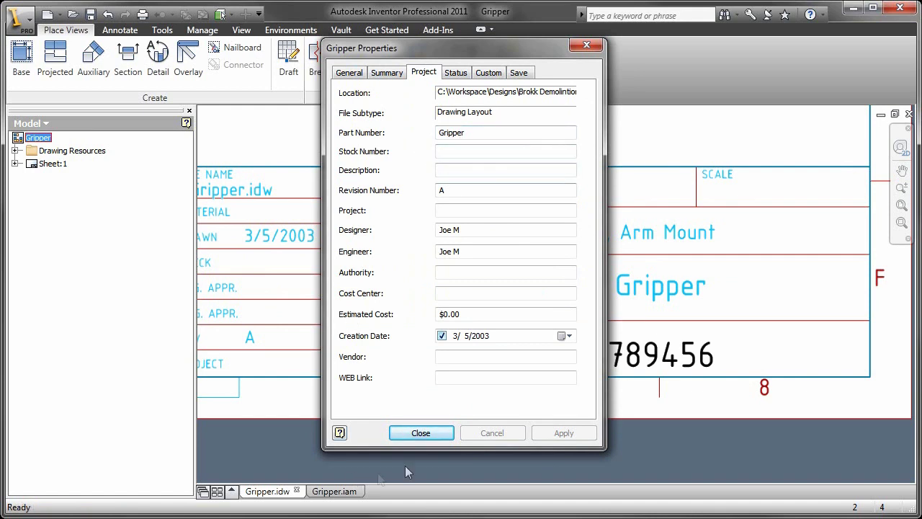
{"action": "left_click", "coordinate": [423, 434]}
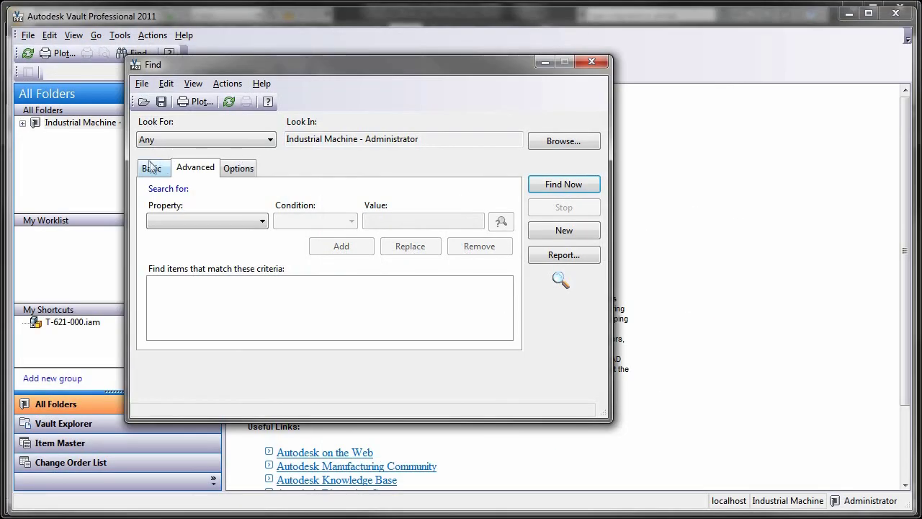
Step: Run a Basic Find for 'gripper, arm mount' and bring up the Gripper.iam result's actions
{"action": "left_click", "coordinate": [151, 167]}
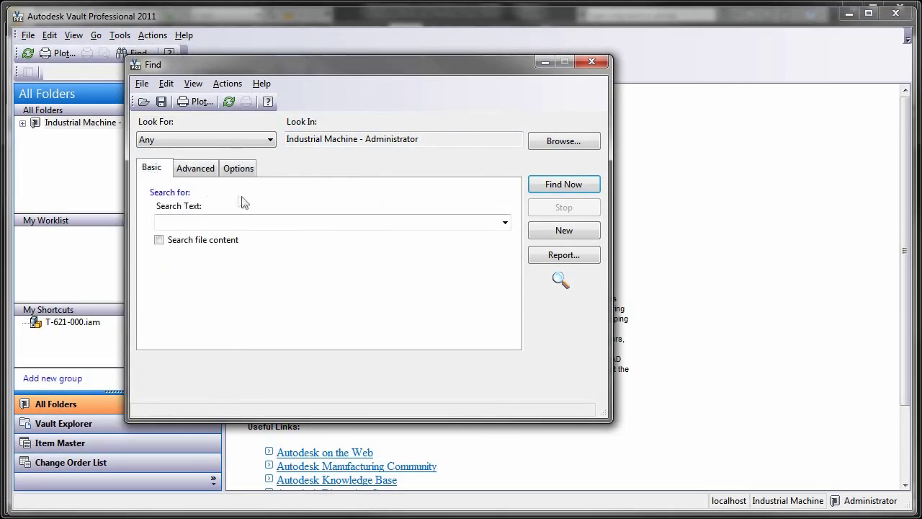
{"action": "left_click", "coordinate": [217, 226]}
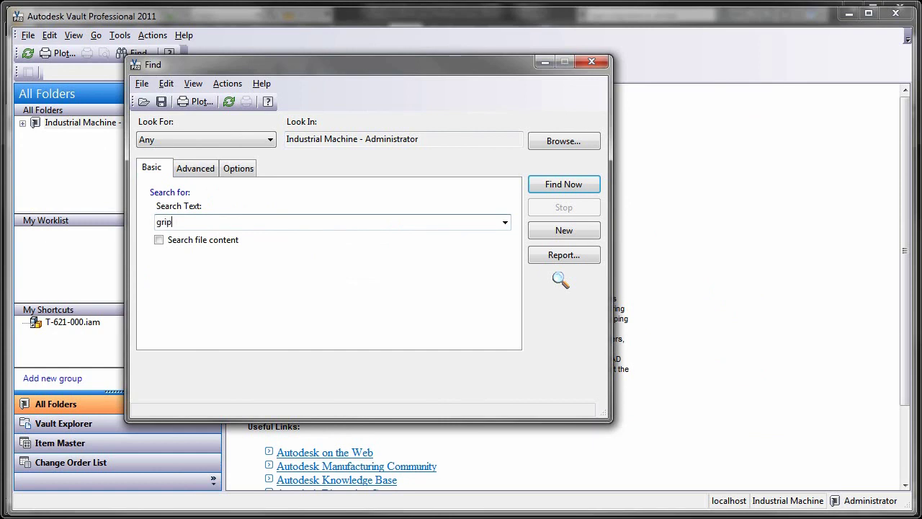
{"action": "type", "text": "gripper, arm mount"}
{"action": "key", "text": "Return"}
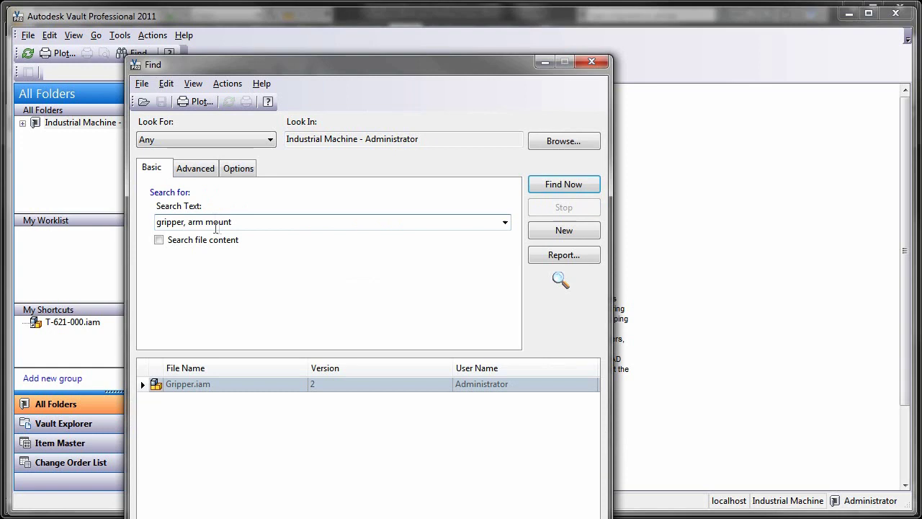
{"action": "left_click_drag", "start_coordinate": [251, 63], "coordinate": [322, 48]}
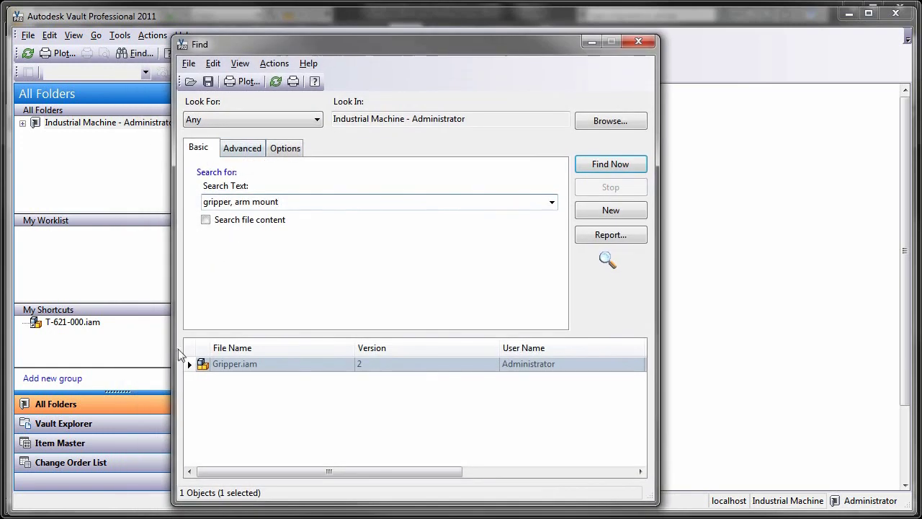
{"action": "left_click", "coordinate": [274, 366]}
{"action": "right_click", "coordinate": [273, 366]}
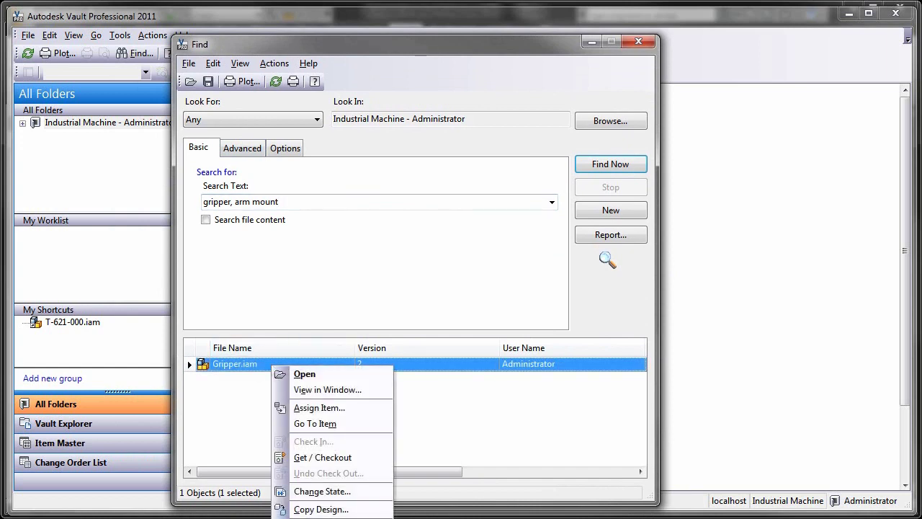
Step: Go to Gripper.iam's Crusher folder, close Find, and show its Where Used tree listing Gripper.idw
{"action": "left_click", "coordinate": [315, 424]}
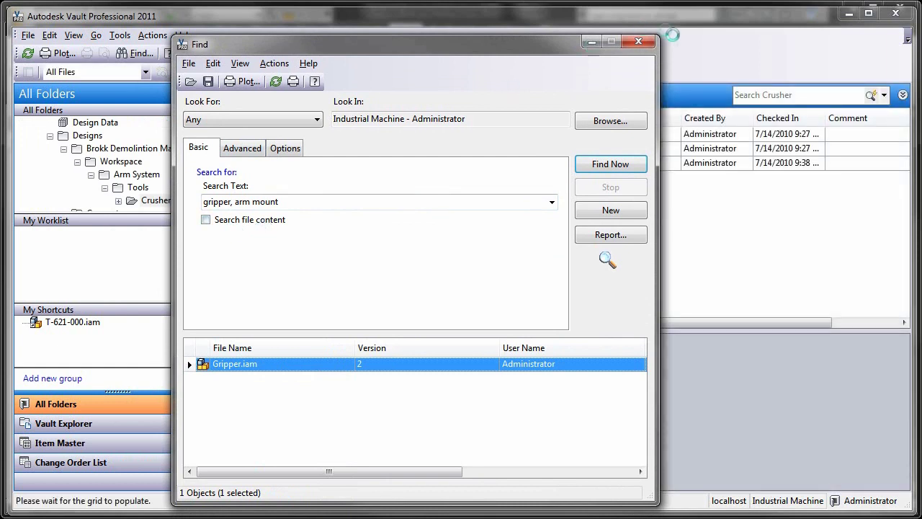
{"action": "left_click", "coordinate": [639, 41]}
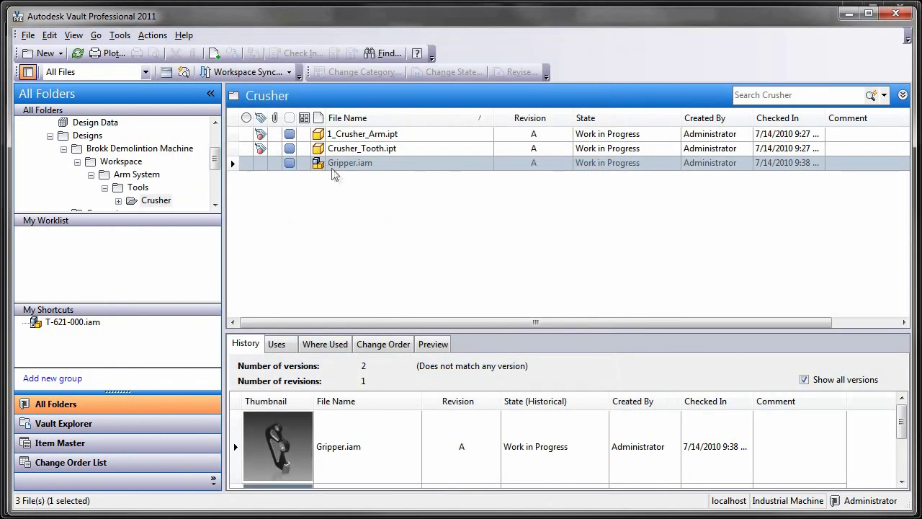
{"action": "left_click_drag", "start_coordinate": [338, 332], "coordinate": [338, 253]}
{"action": "left_click", "coordinate": [330, 265]}
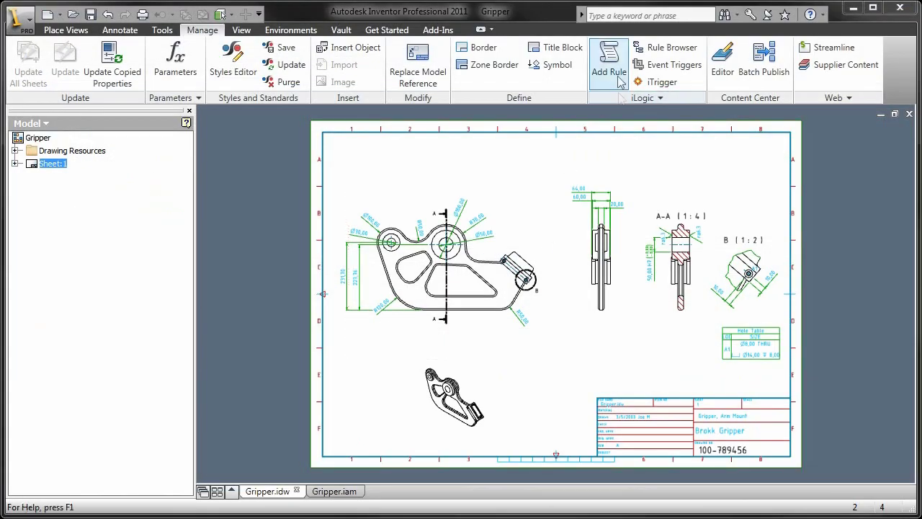
{"action": "left_click", "coordinate": [609, 68]}
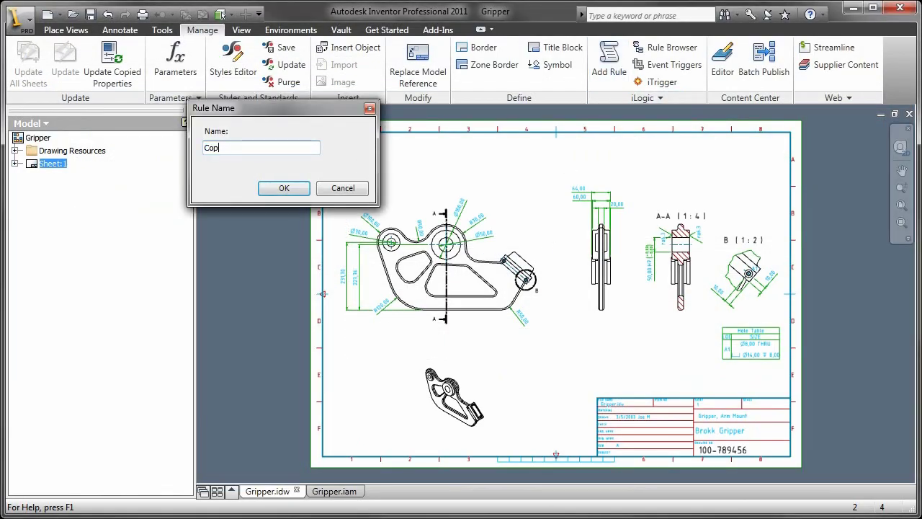
Step: Name the rule CopyProps, paste the prepared code, and add a blank line above the iProperties lines
{"action": "type", "text": "CopyProps"}
{"action": "key", "text": "Return"}
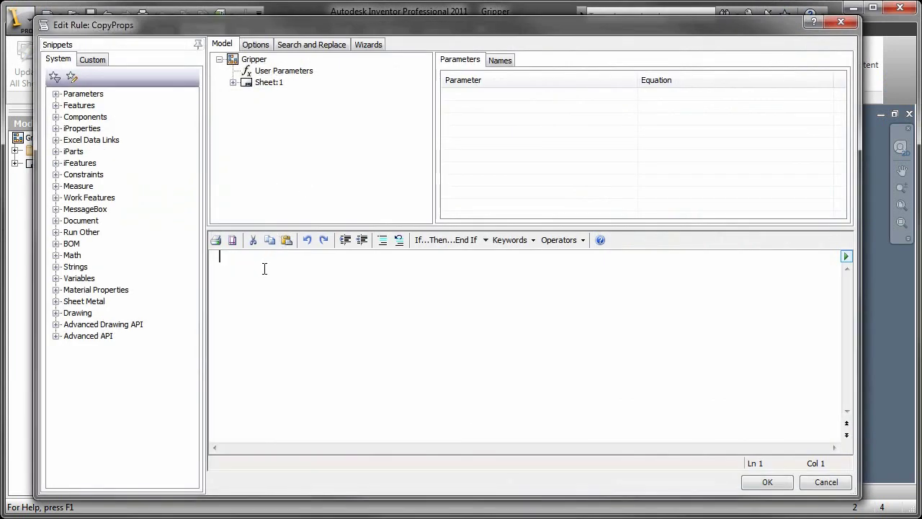
{"action": "right_click", "coordinate": [265, 269]}
{"action": "left_click", "coordinate": [315, 347]}
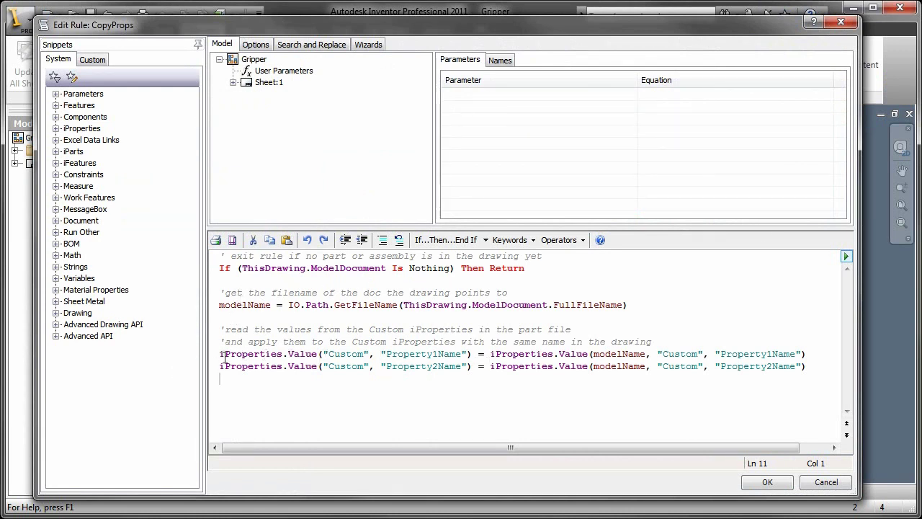
{"action": "key", "text": "Return"}
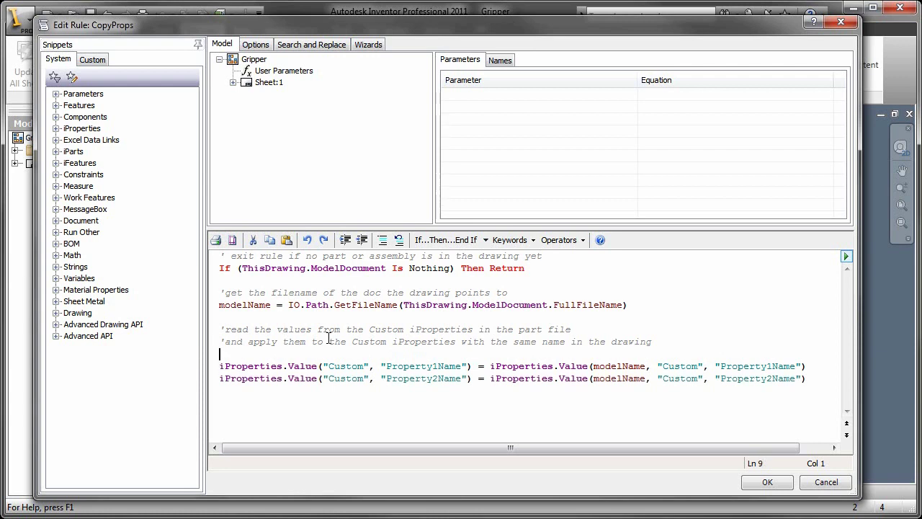
Step: Add a line setting the drawing's Part Number from modelName's Project Part Number, then a new line
{"action": "left_click", "coordinate": [56, 129]}
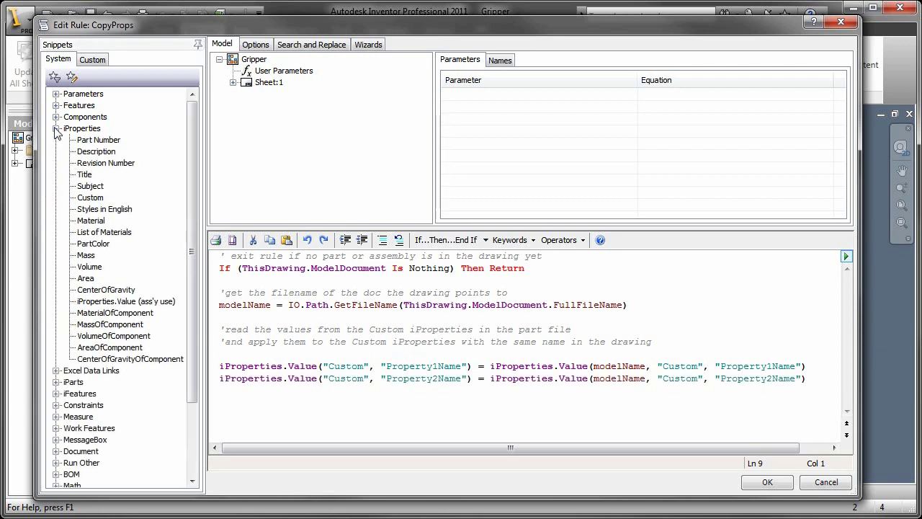
{"action": "double_click", "coordinate": [94, 141]}
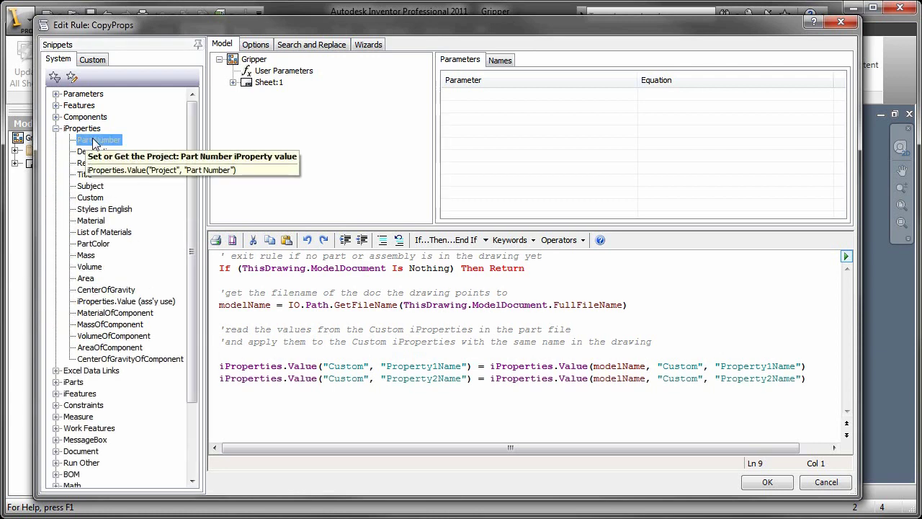
{"action": "left_click", "coordinate": [498, 357]}
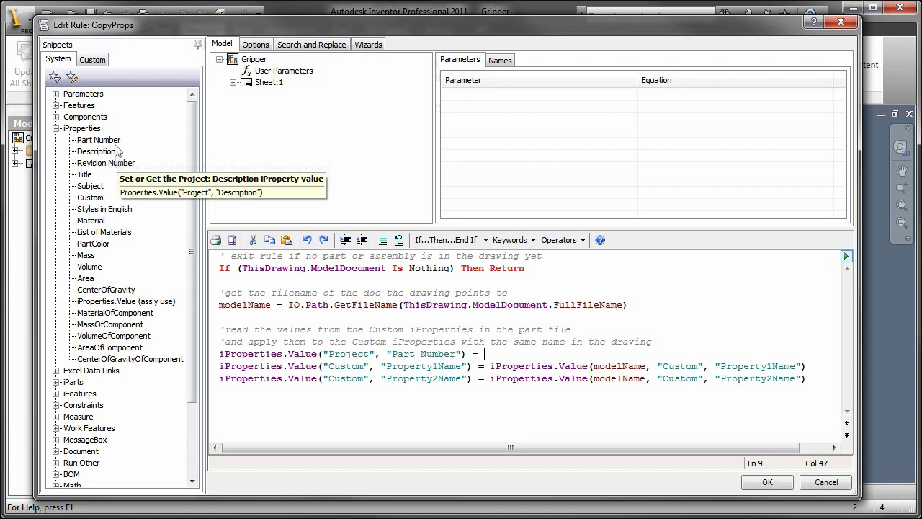
{"action": "double_click", "coordinate": [98, 139]}
{"action": "left_click", "coordinate": [588, 354]}
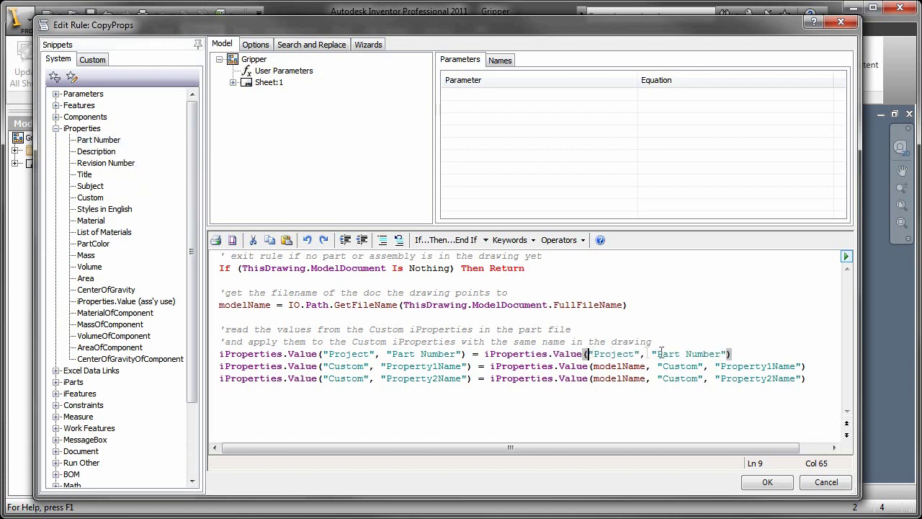
{"action": "type", "text": "model"}
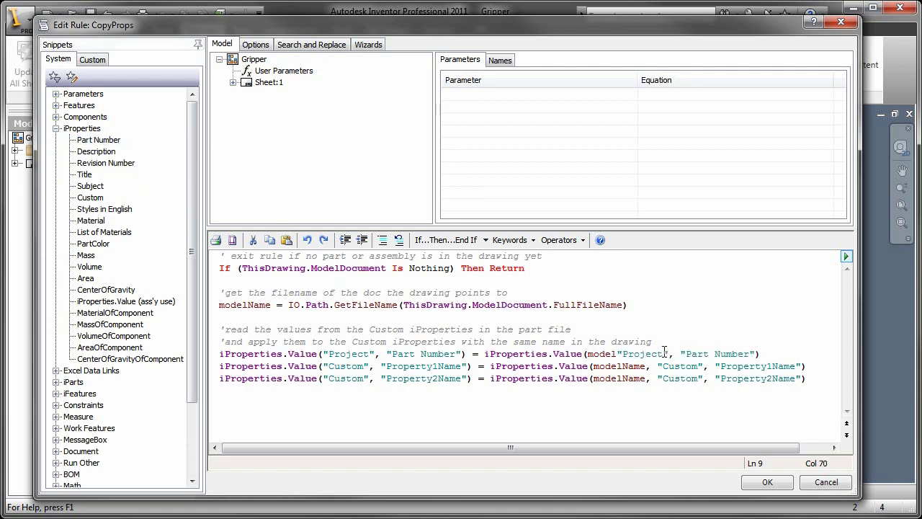
{"action": "type", "text": "Name,"}
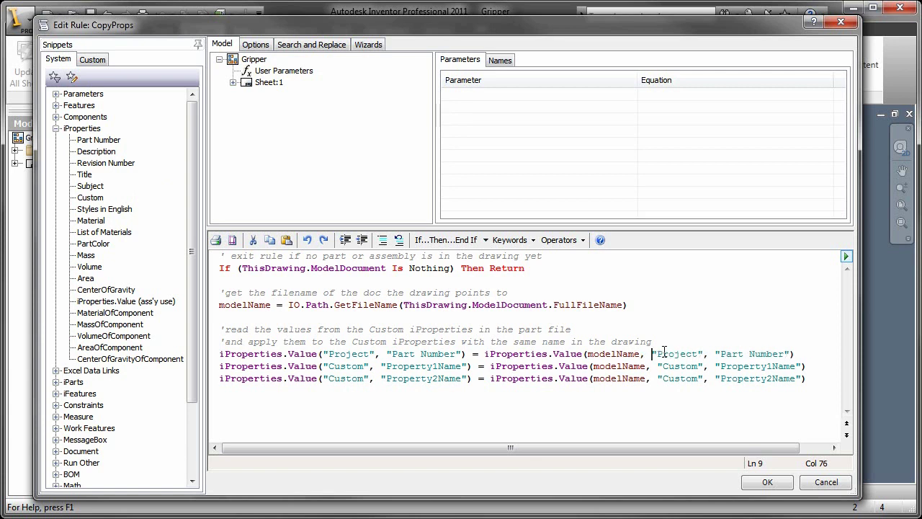
{"action": "key", "text": "End"}
{"action": "key", "text": "Return"}
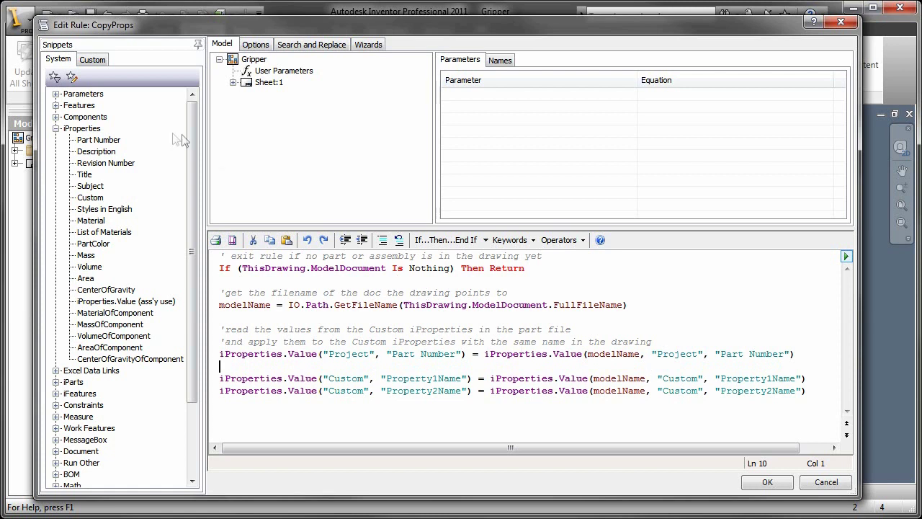
Step: Add a line copying the model's Description into the drawing using modelName
{"action": "double_click", "coordinate": [96, 151]}
{"action": "left_click", "coordinate": [474, 366]}
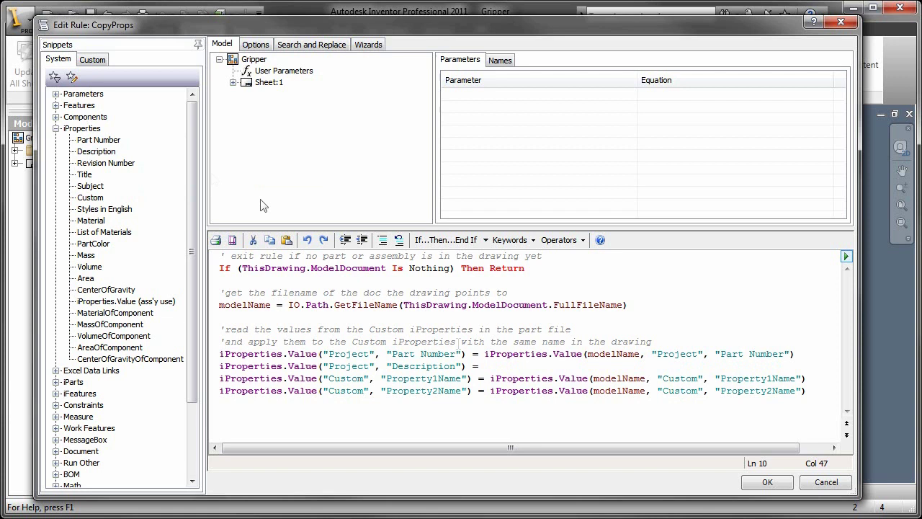
{"action": "left_click", "coordinate": [95, 155]}
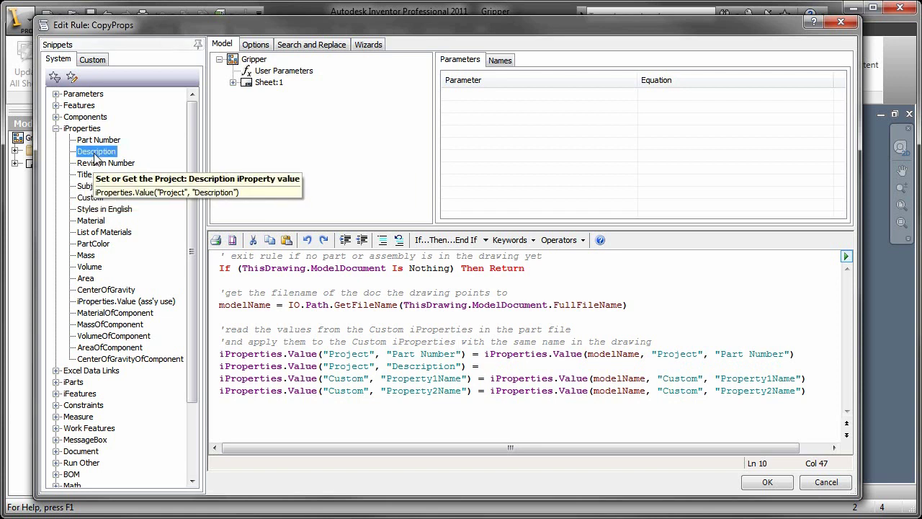
{"action": "double_click", "coordinate": [95, 154]}
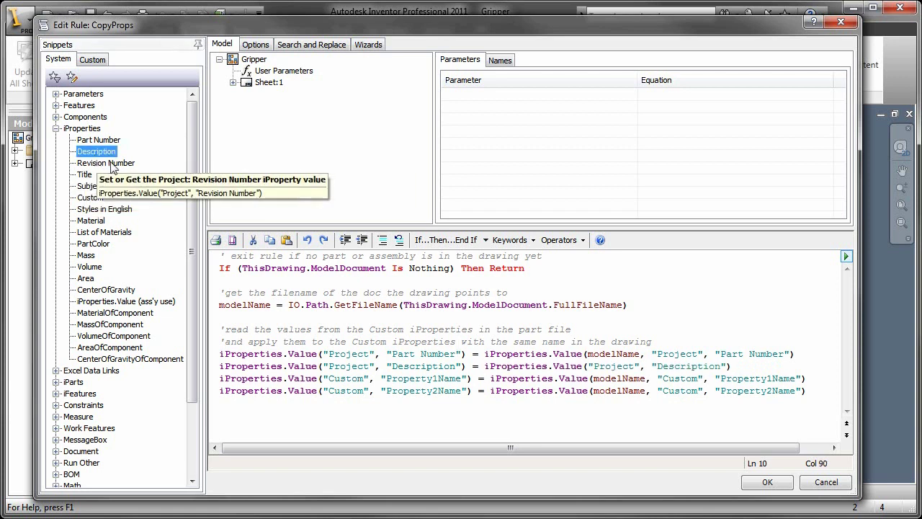
{"action": "left_click", "coordinate": [588, 367]}
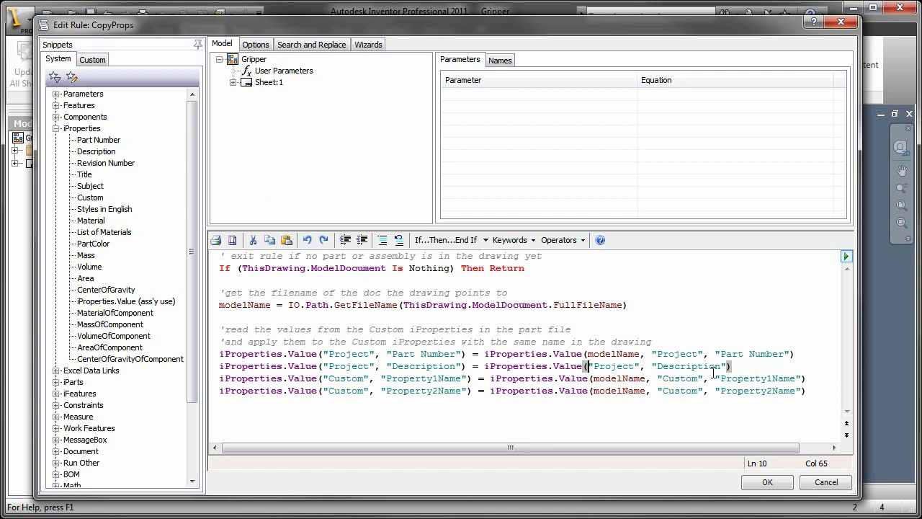
{"action": "type", "text": "modelName"}
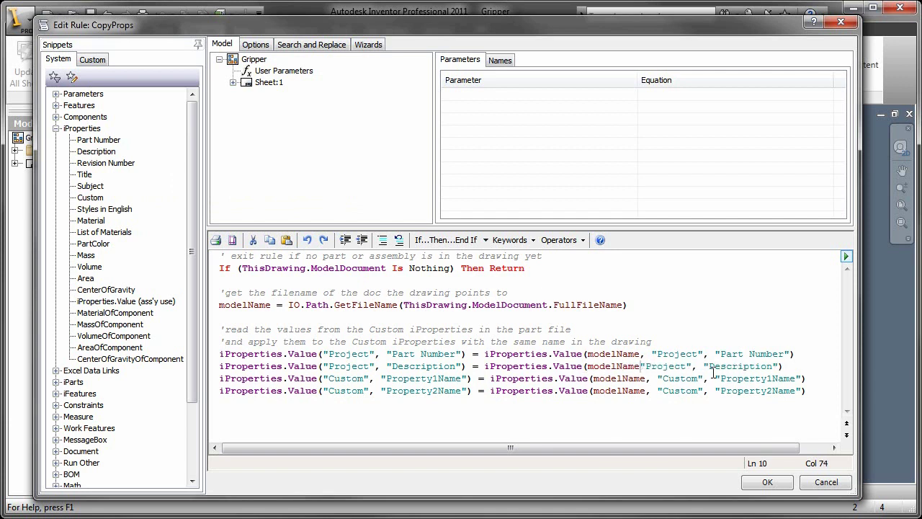
{"action": "type", "text": ","}
{"action": "left_click", "coordinate": [806, 366]}
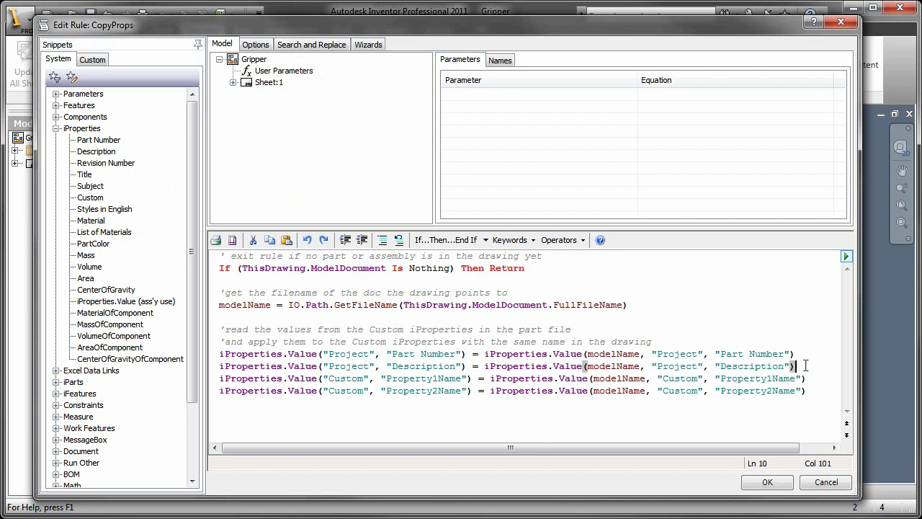
{"action": "key", "text": "Return"}
Step: Add a Summary Title copy line, delete the two Custom property lines, and save the rule
{"action": "type", "text": "iProperties.Value(\"Project\", \"Description\") = iProperties.Value(modelName, \"Project\", \"Description\")"}
{"action": "type", "text": "\"Summary\", \"Title\") = iProperties.Value(modelName, \"Summary\", \"Title\""}
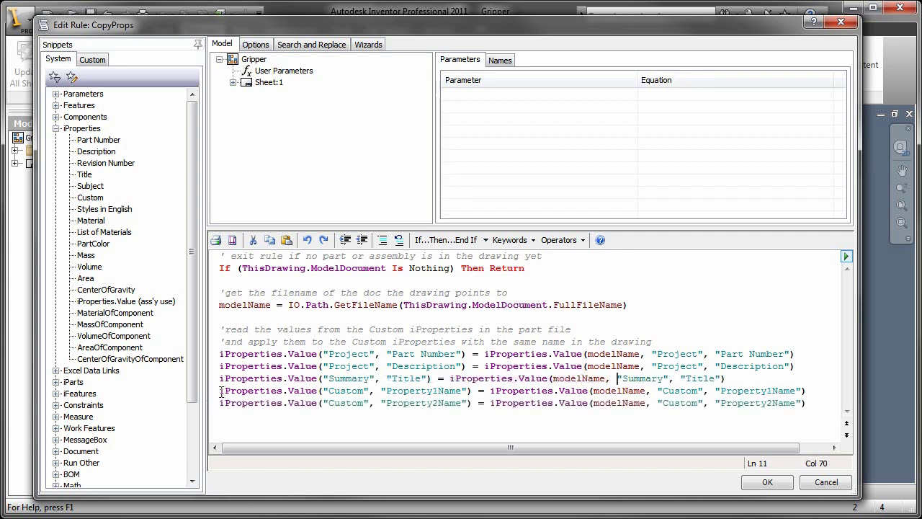
{"action": "left_click_drag", "start_coordinate": [221, 391], "coordinate": [838, 404]}
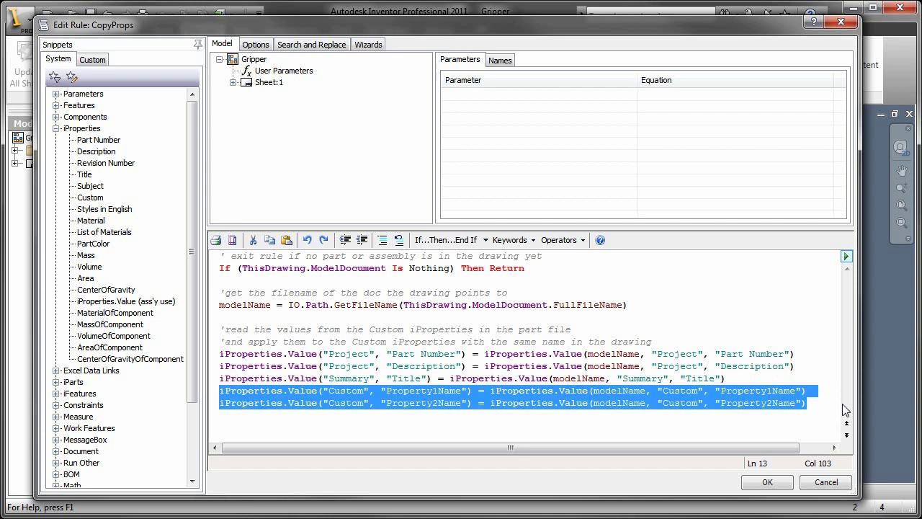
{"action": "key", "text": "Delete"}
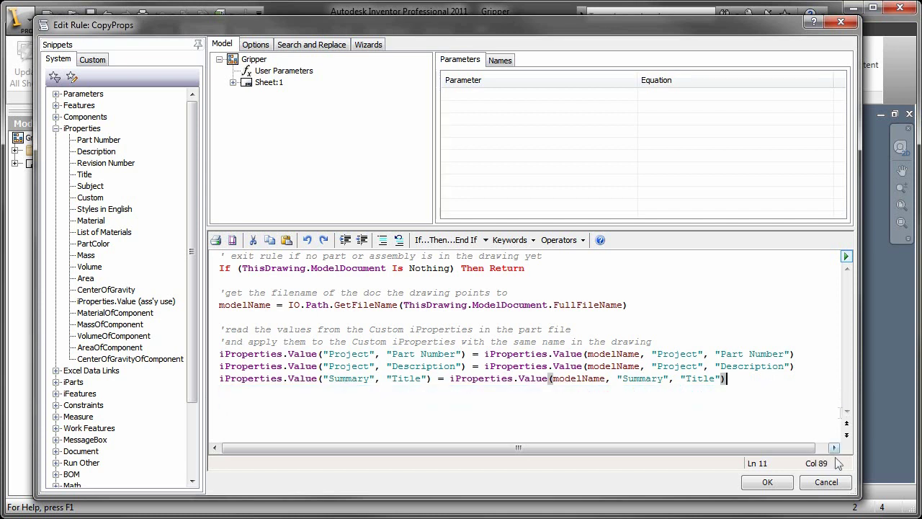
{"action": "left_click", "coordinate": [765, 483]}
{"action": "middle_click_drag", "start_coordinate": [633, 402], "coordinate": [539, 388]}
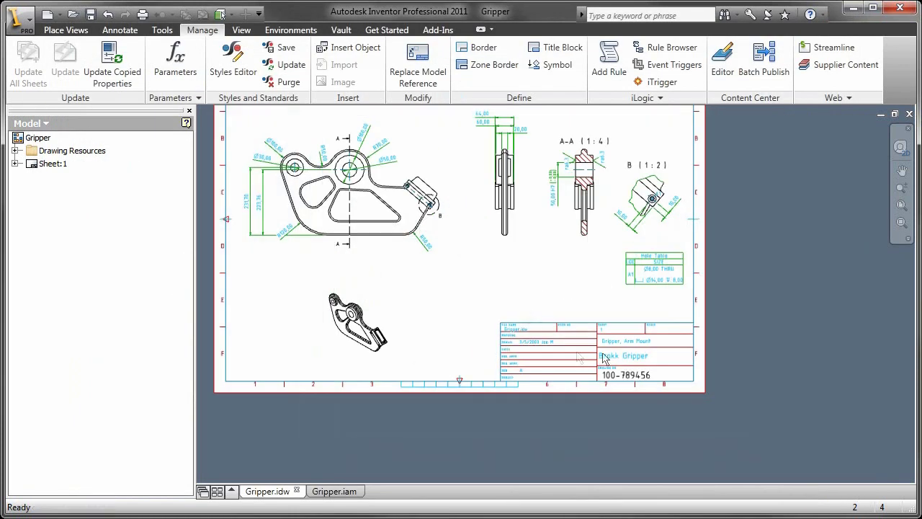
{"action": "scroll", "coordinate": [628, 432], "scroll_direction": "up", "scroll_amount": 5}
{"action": "middle_click_drag", "start_coordinate": [634, 346], "coordinate": [644, 323]}
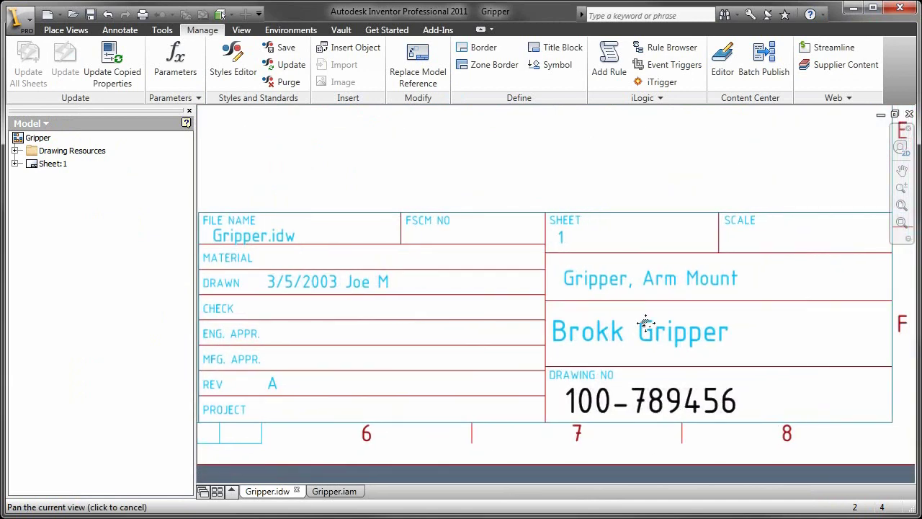
{"action": "right_click", "coordinate": [29, 138]}
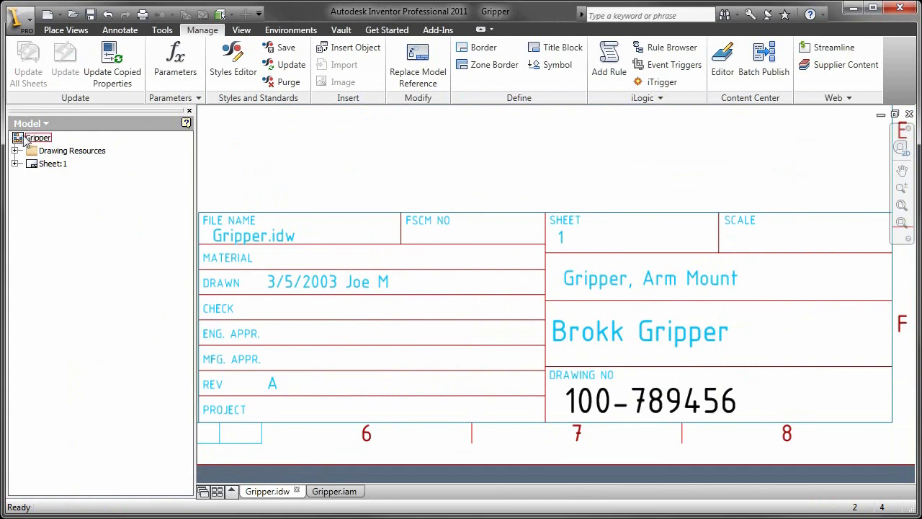
{"action": "left_click", "coordinate": [83, 243]}
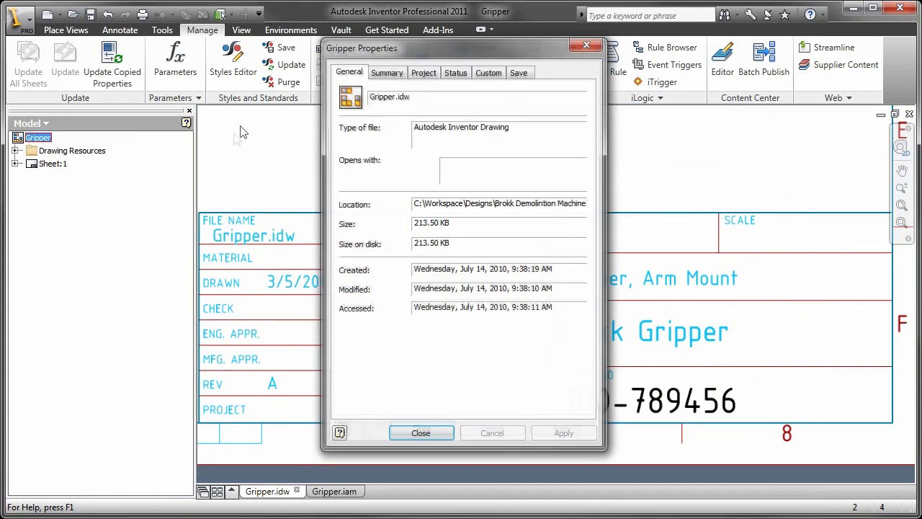
{"action": "left_click", "coordinate": [386, 73]}
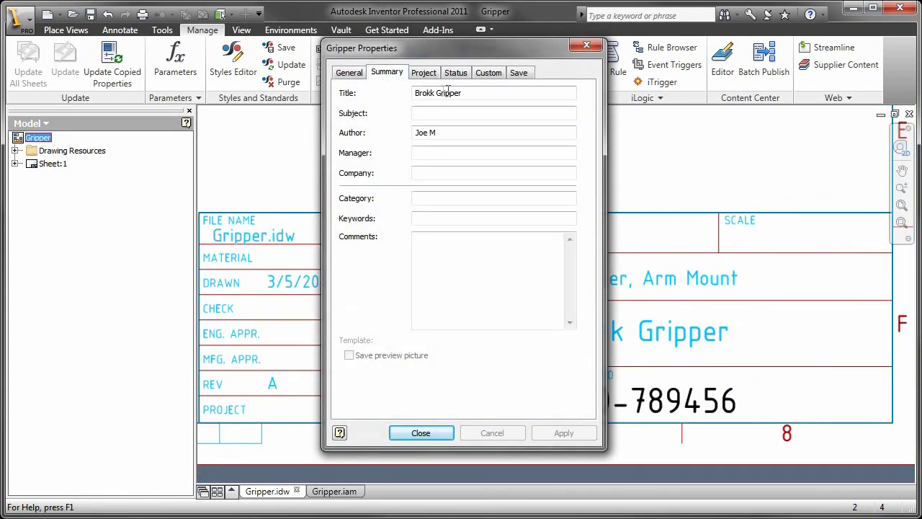
{"action": "left_click", "coordinate": [426, 75]}
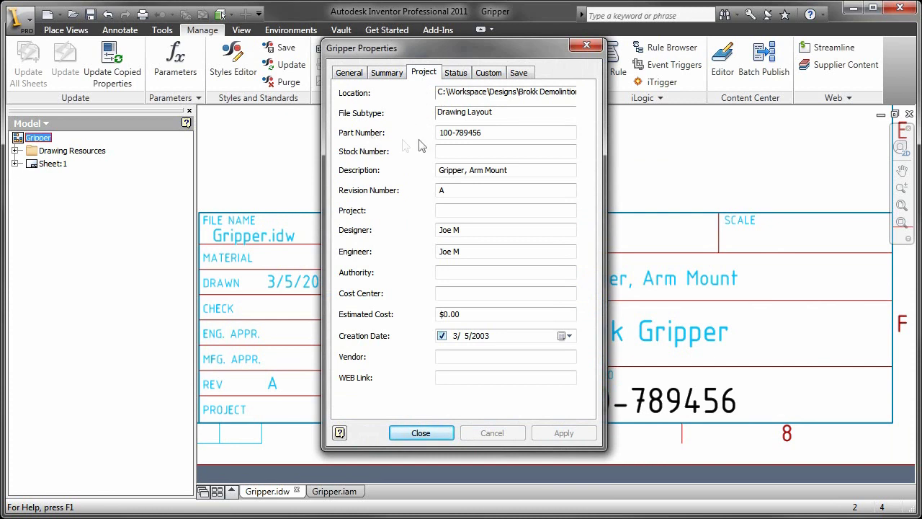
{"action": "left_click", "coordinate": [421, 434]}
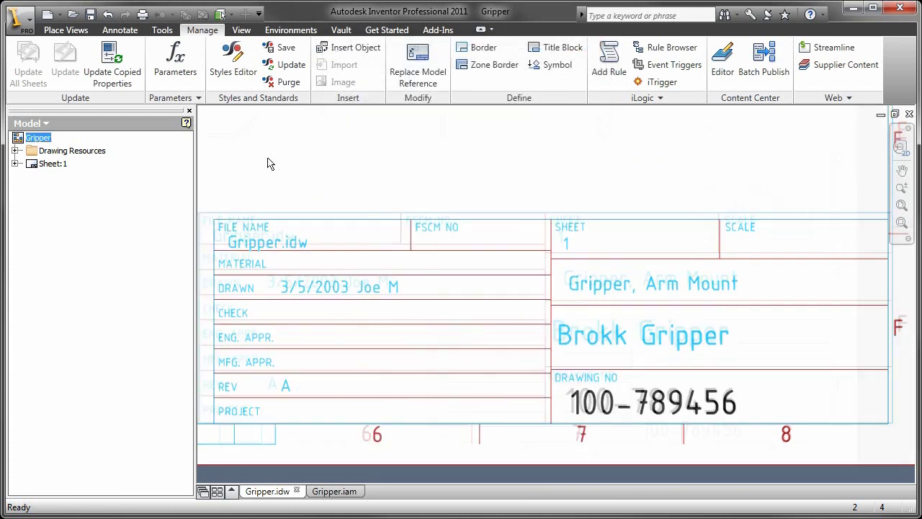
Step: Save Gripper.idw with Gripper.iam, then check both files into Vault
{"action": "left_click", "coordinate": [91, 16]}
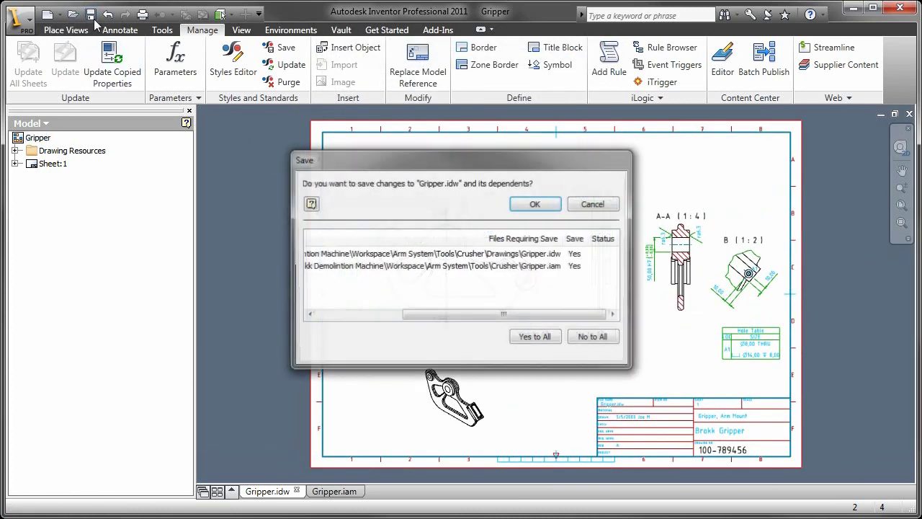
{"action": "left_click", "coordinate": [533, 204]}
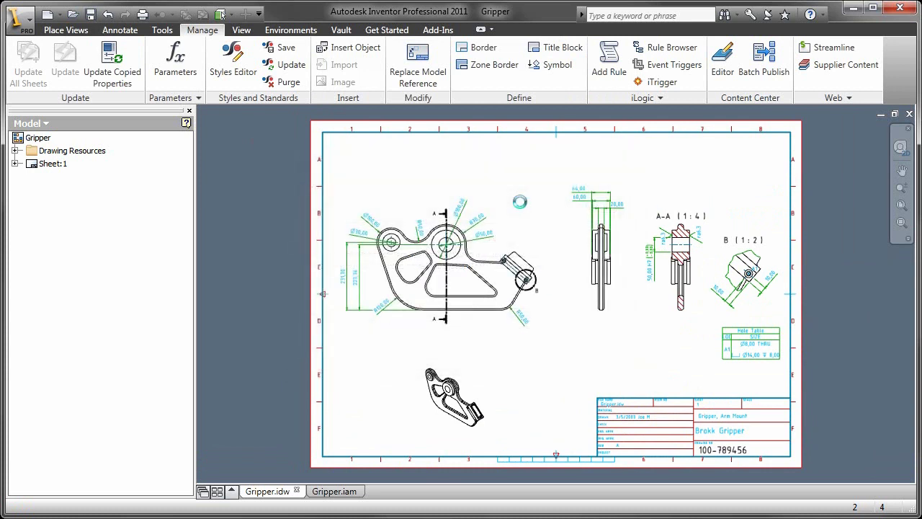
{"action": "left_click", "coordinate": [29, 123]}
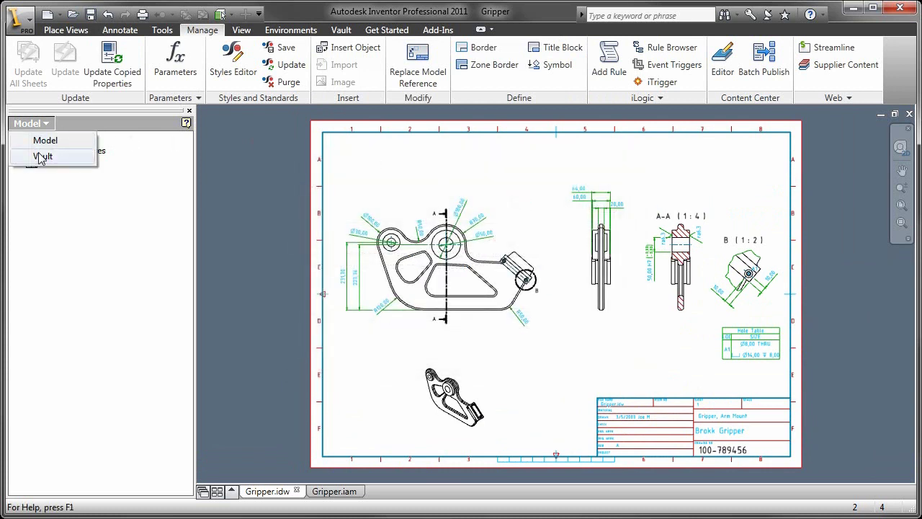
{"action": "left_click", "coordinate": [342, 29]}
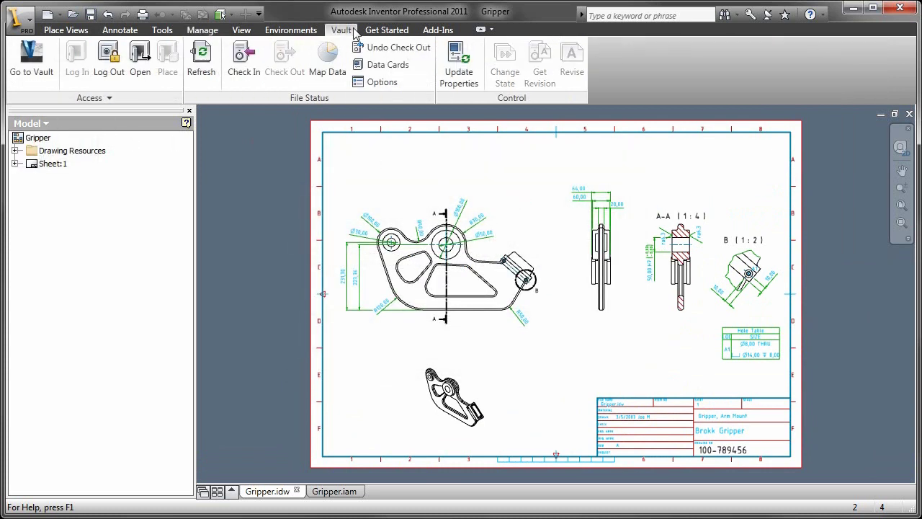
{"action": "left_click", "coordinate": [244, 62]}
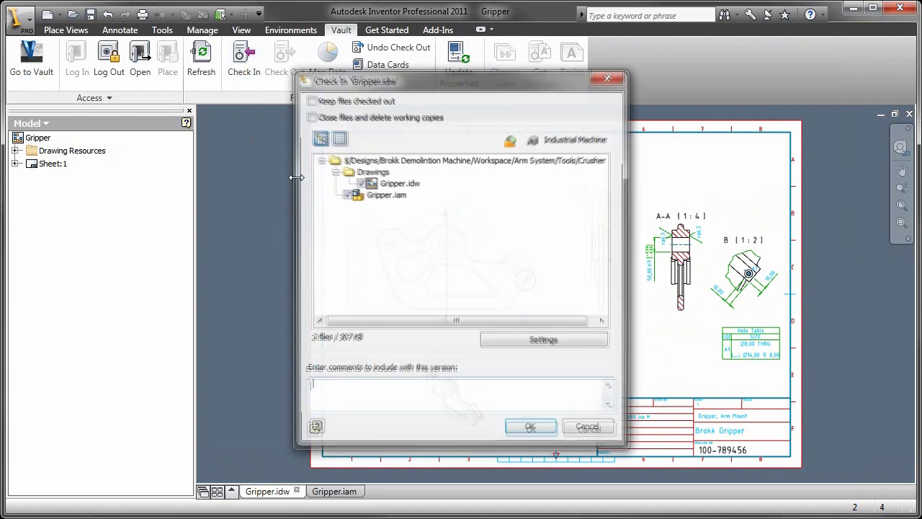
{"action": "left_click", "coordinate": [528, 429]}
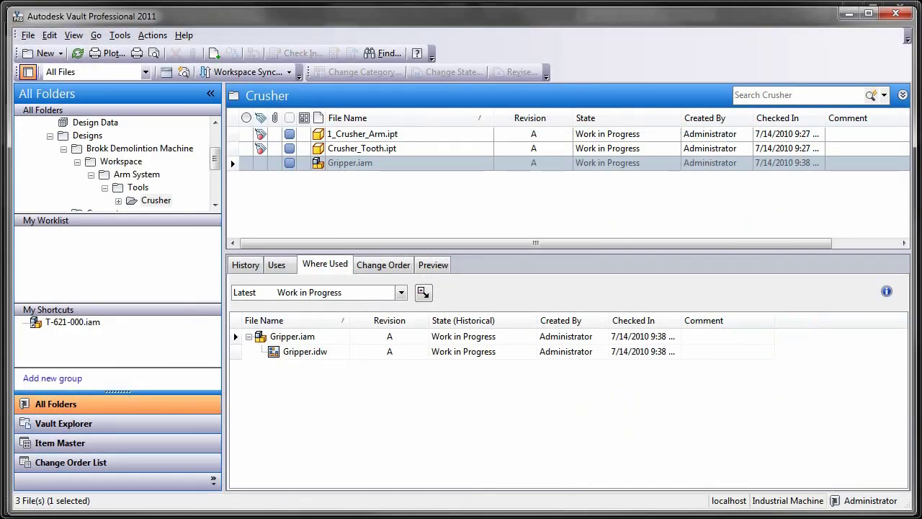
Step: Search the Crusher folder for 'gripper, arm' to list Gripper.iam and Gripper.idw
{"action": "left_click", "coordinate": [792, 95]}
{"action": "type", "text": "grip"}
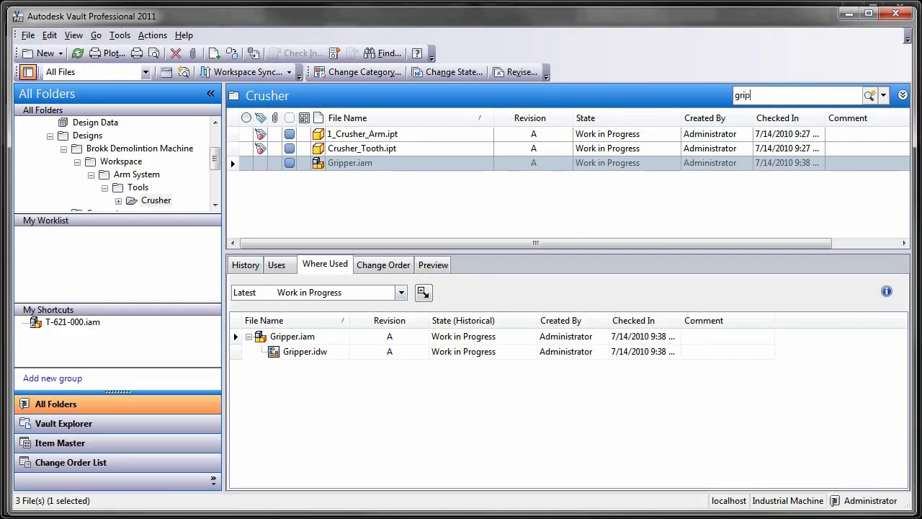
{"action": "type", "text": "per, arm"}
{"action": "key", "text": "Return"}
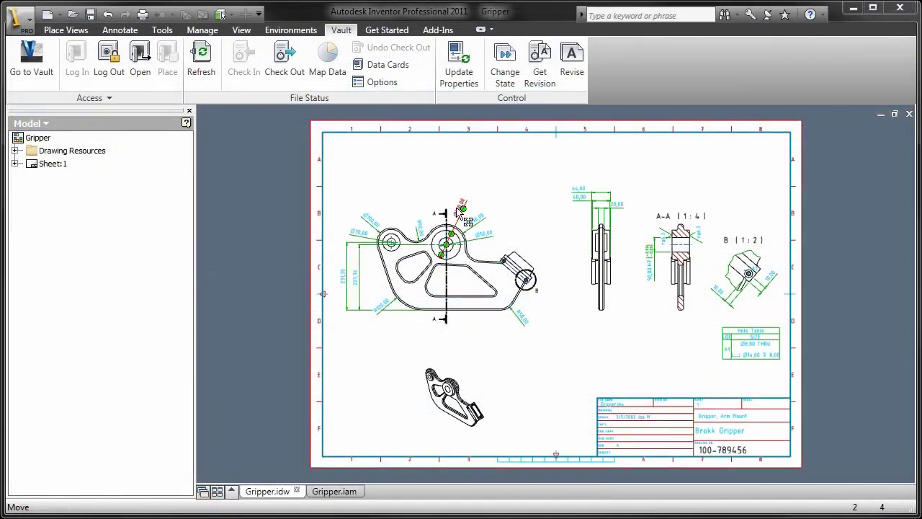
Step: Window-select and delete all views, dimensions and the hole table from the sheet
{"action": "mouse_move", "coordinate": [260, 144]}
{"action": "left_mouse_down"}
{"action": "mouse_move", "coordinate": [755, 332]}
{"action": "mouse_move", "coordinate": [824, 383]}
{"action": "left_mouse_up"}
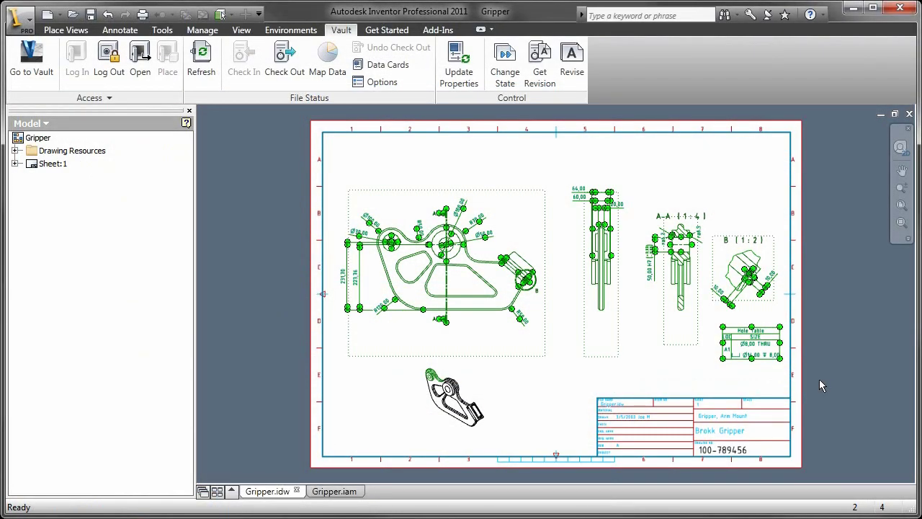
{"action": "key", "text": "Delete"}
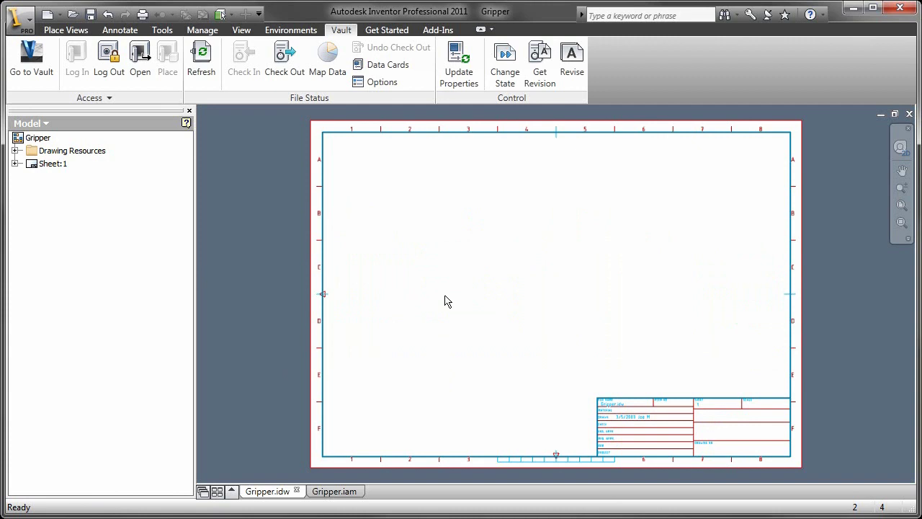
{"action": "left_click", "coordinate": [203, 32]}
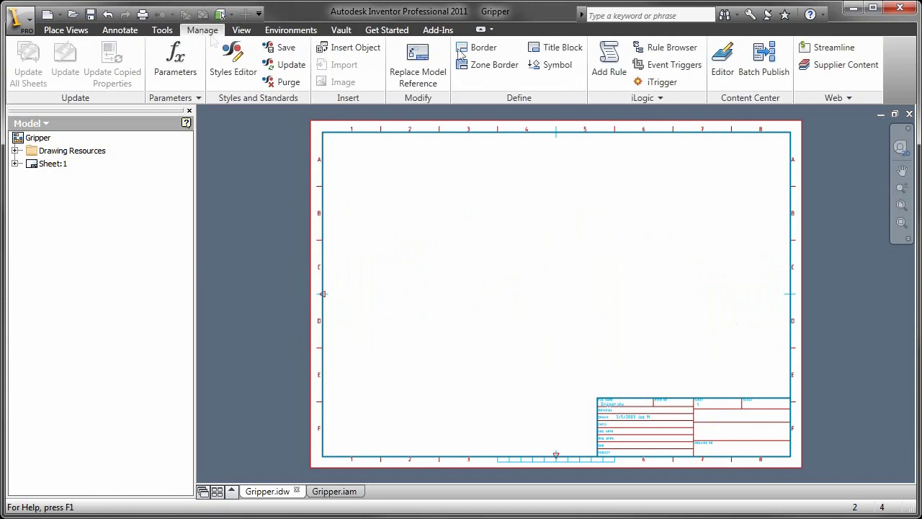
Step: Assign the CopyProps rule to the Before Save Document event trigger
{"action": "left_click", "coordinate": [666, 66]}
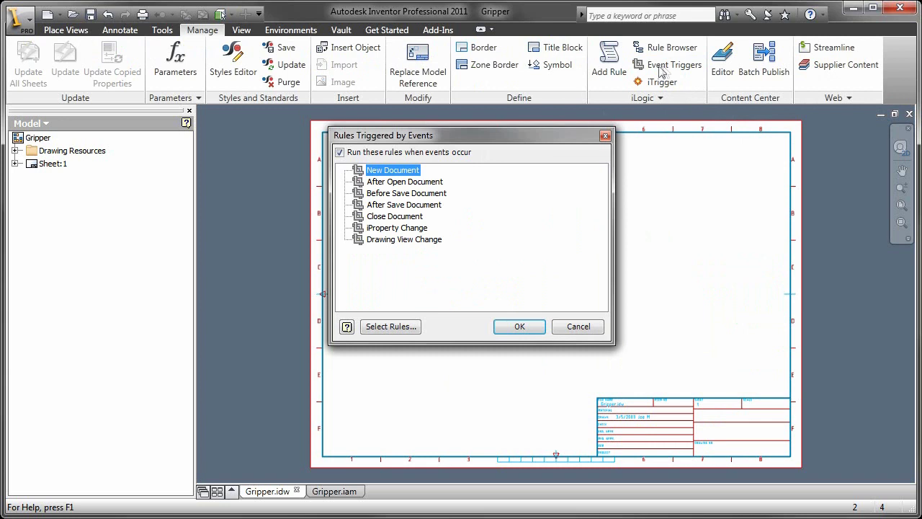
{"action": "left_click", "coordinate": [393, 182]}
{"action": "left_click", "coordinate": [383, 193]}
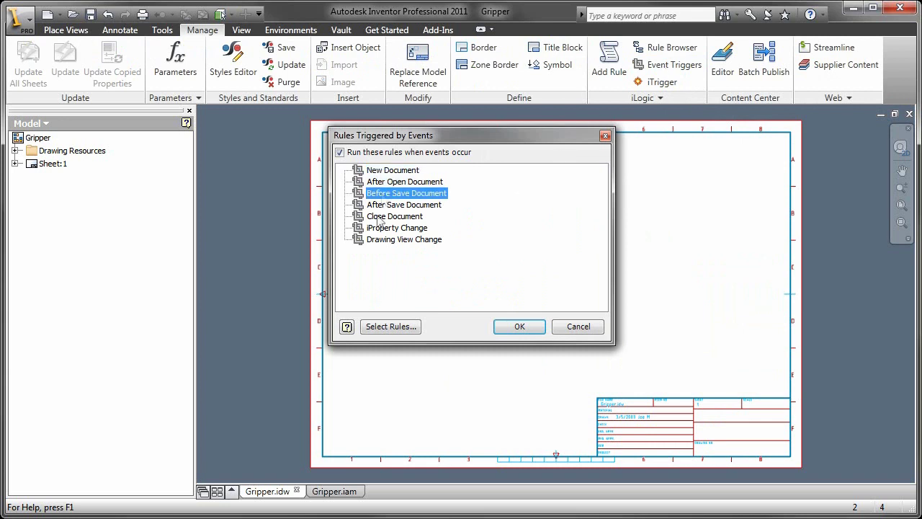
{"action": "left_click", "coordinate": [380, 326]}
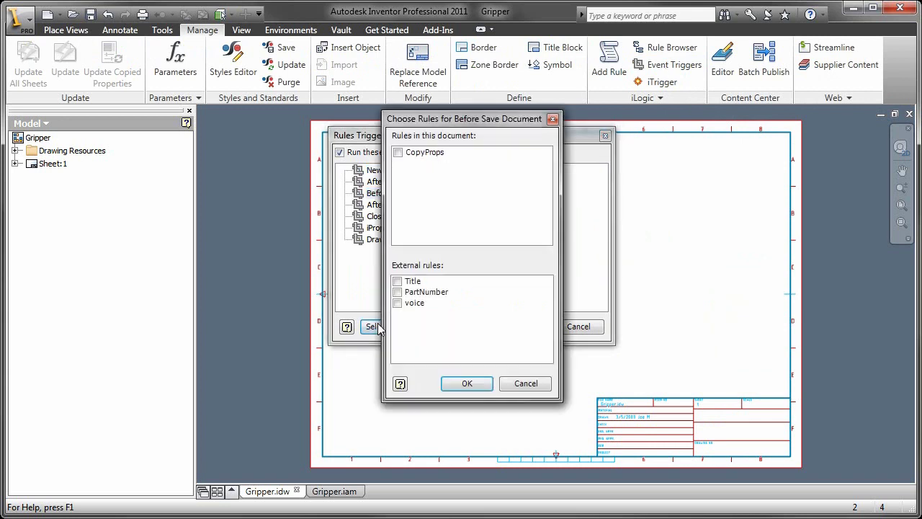
{"action": "left_click", "coordinate": [398, 153]}
{"action": "left_click", "coordinate": [467, 383]}
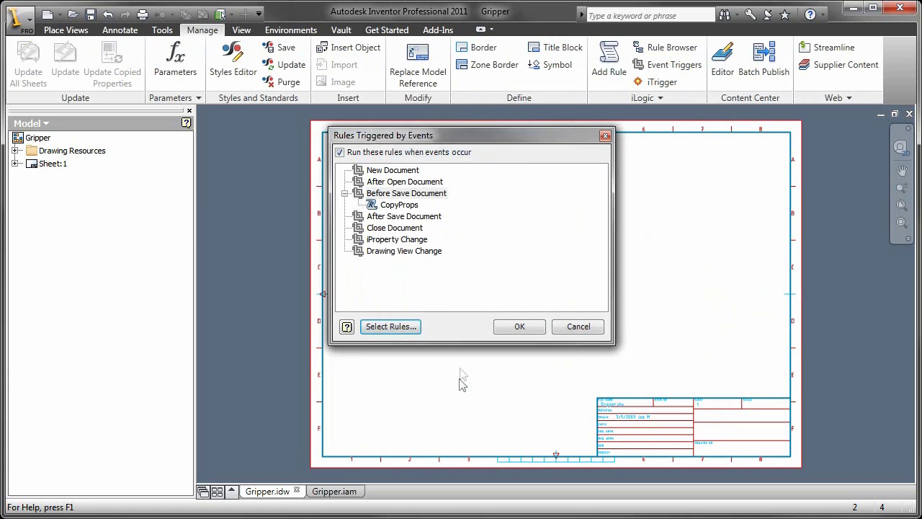
{"action": "left_click", "coordinate": [519, 328]}
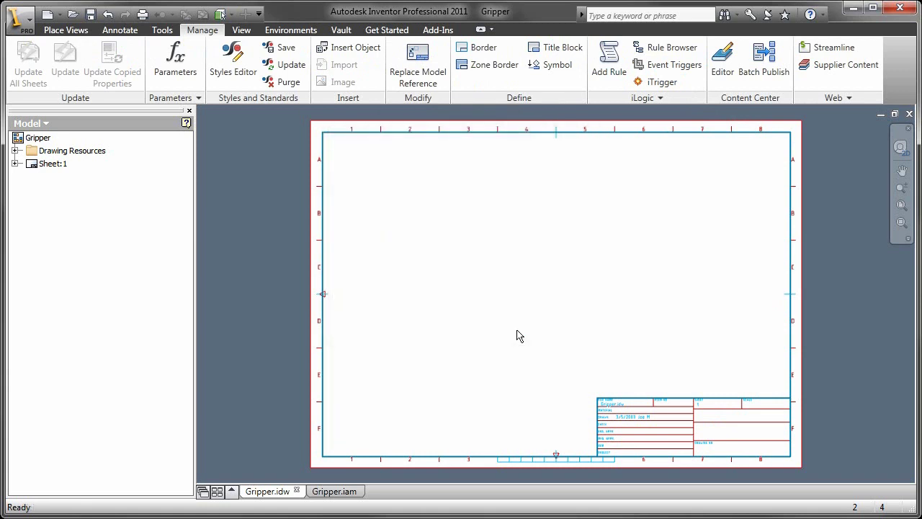
Step: Save a template copy over iCopy Enabled Properties.idw, confirming the replacement
{"action": "left_click", "coordinate": [28, 23]}
{"action": "mouse_move", "coordinate": [102, 187]}
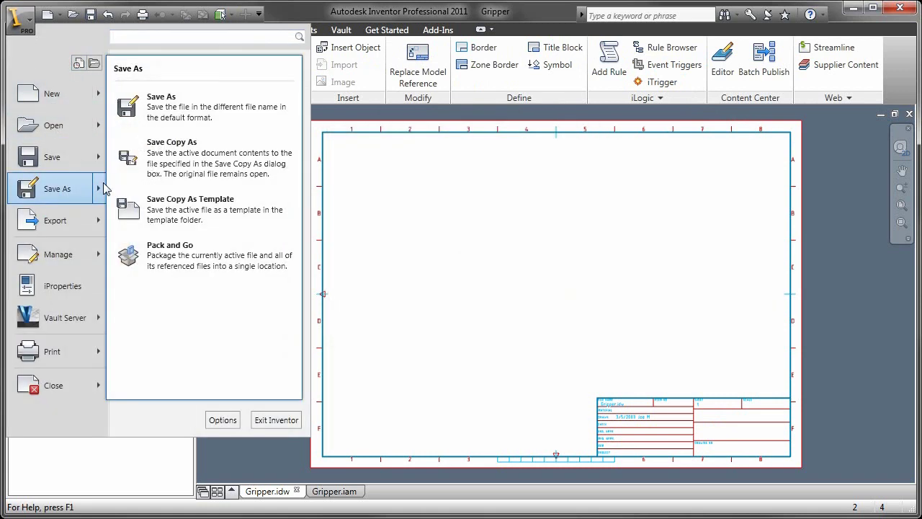
{"action": "left_click", "coordinate": [189, 215]}
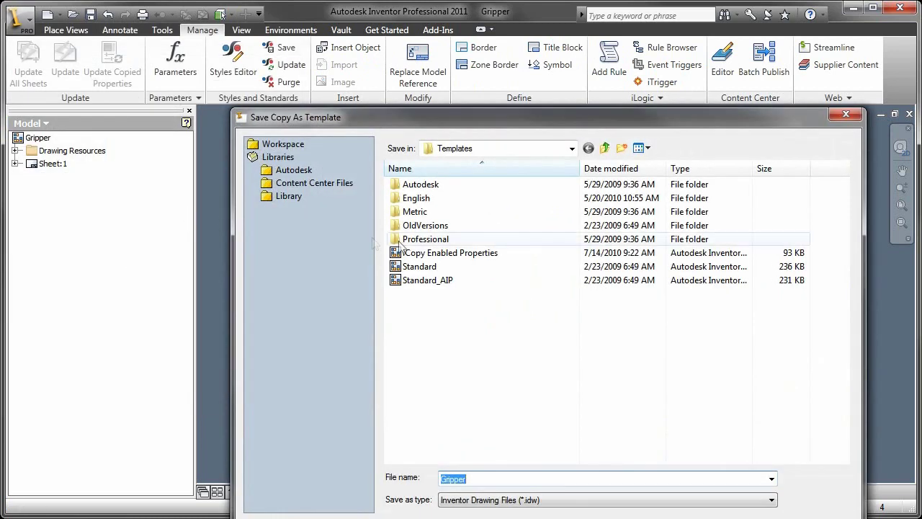
{"action": "left_click", "coordinate": [447, 253]}
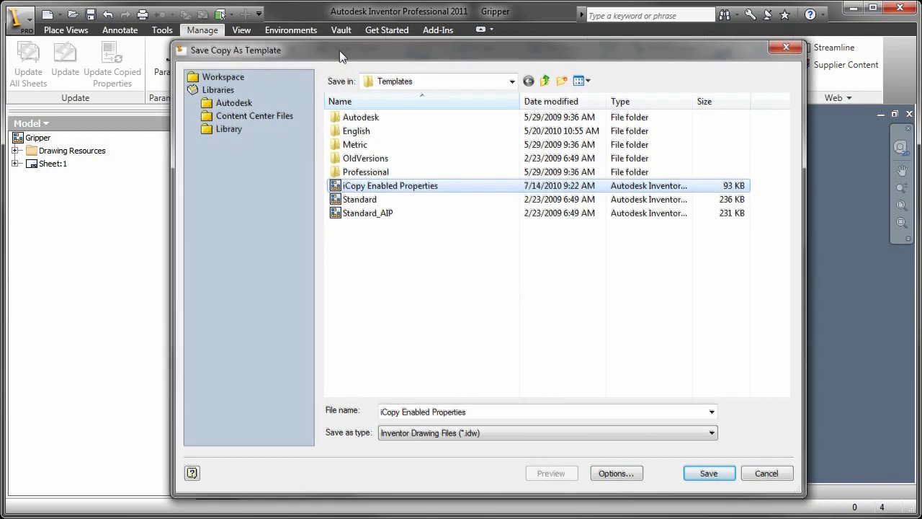
{"action": "left_click", "coordinate": [699, 472]}
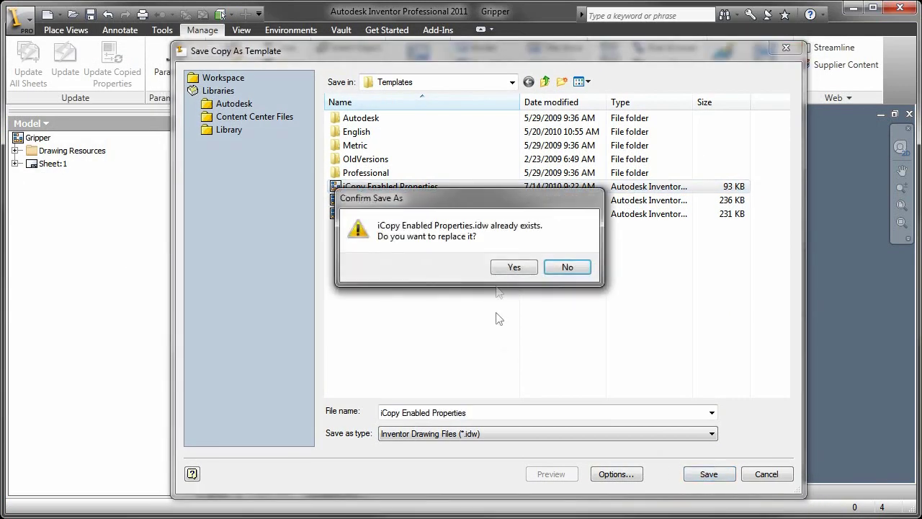
{"action": "left_click", "coordinate": [506, 268]}
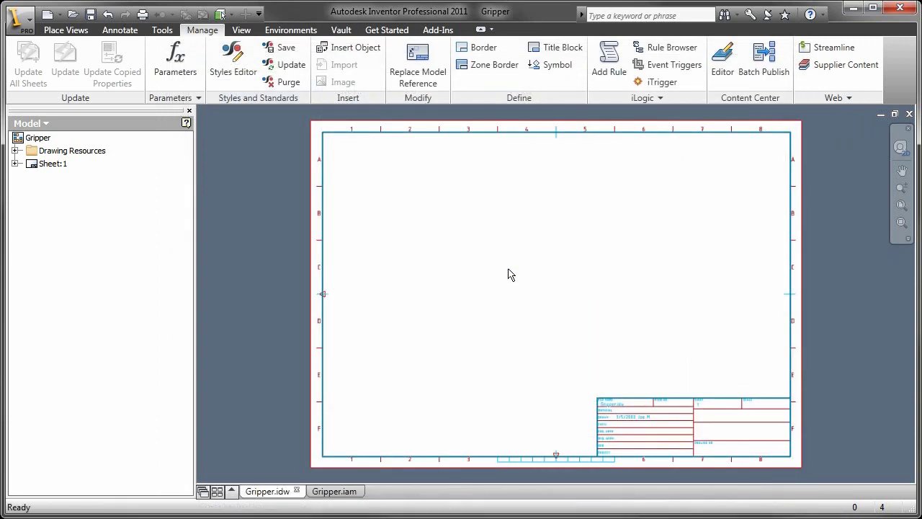
Step: Close Gripper.idw without saving and start a new drawing from iCopy Enabled Properties.idw
{"action": "left_click", "coordinate": [909, 114]}
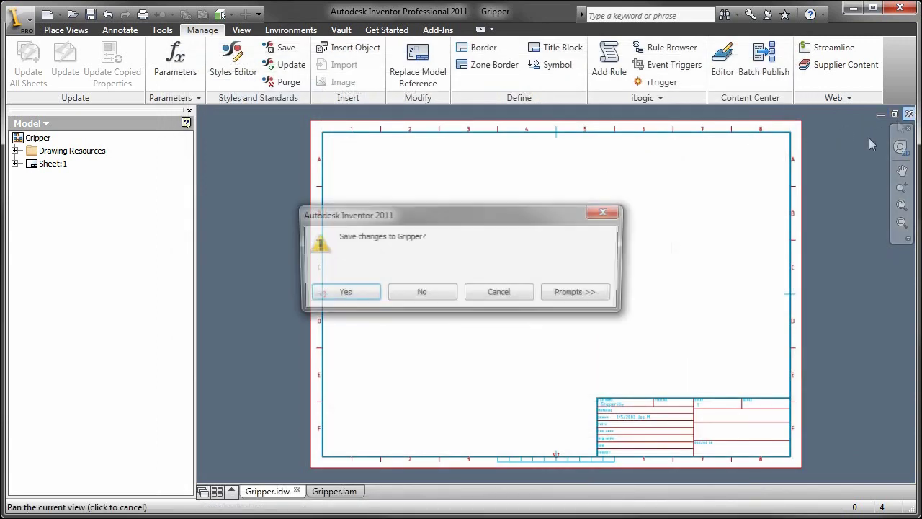
{"action": "left_click", "coordinate": [408, 293]}
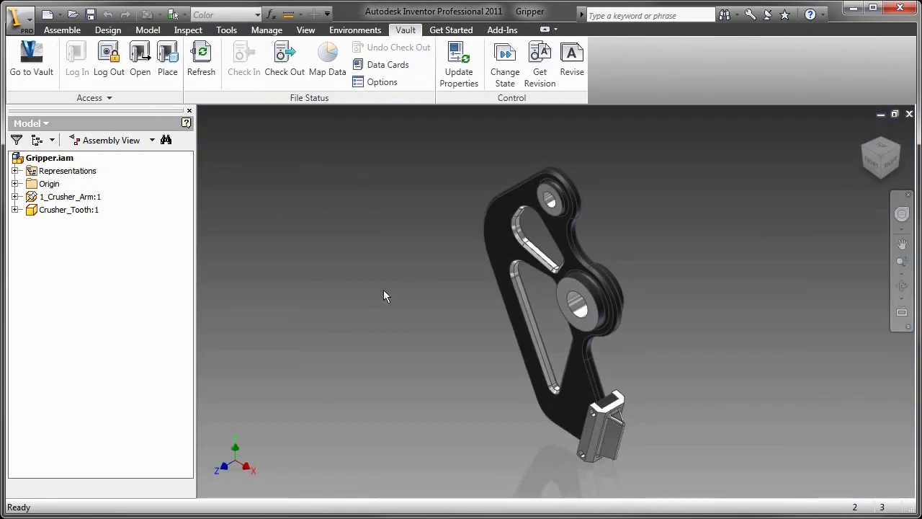
{"action": "left_click", "coordinate": [47, 15]}
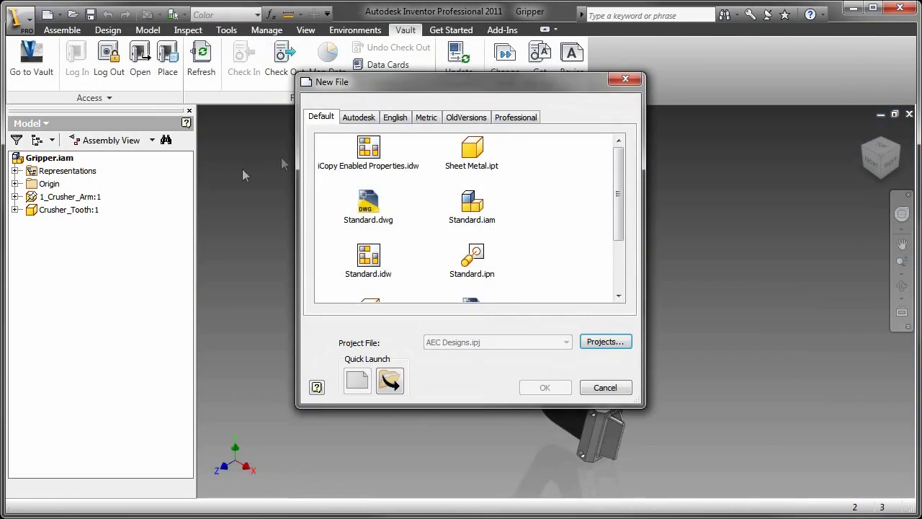
{"action": "double_click", "coordinate": [369, 150]}
{"action": "left_click", "coordinate": [216, 243]}
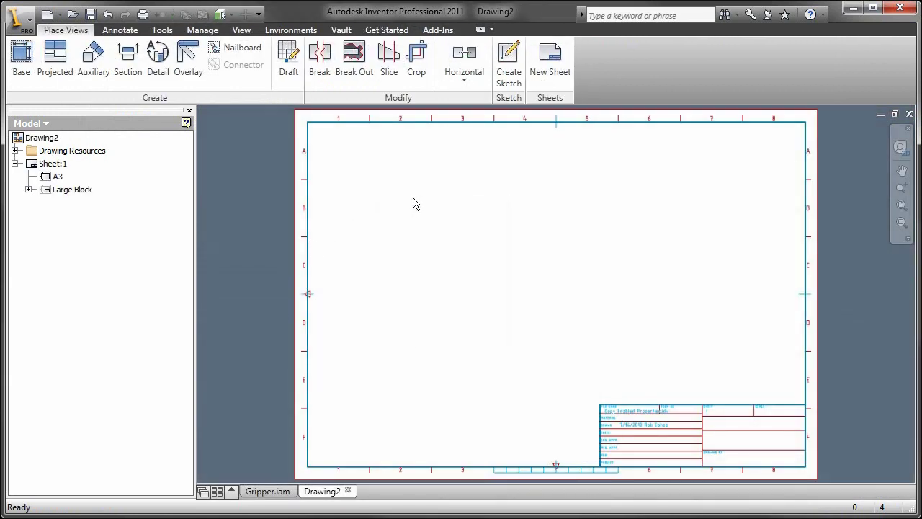
Step: Place a gripper base view with a projected side view, then check the auto-filled title block
{"action": "right_click", "coordinate": [414, 204]}
{"action": "left_click", "coordinate": [441, 264]}
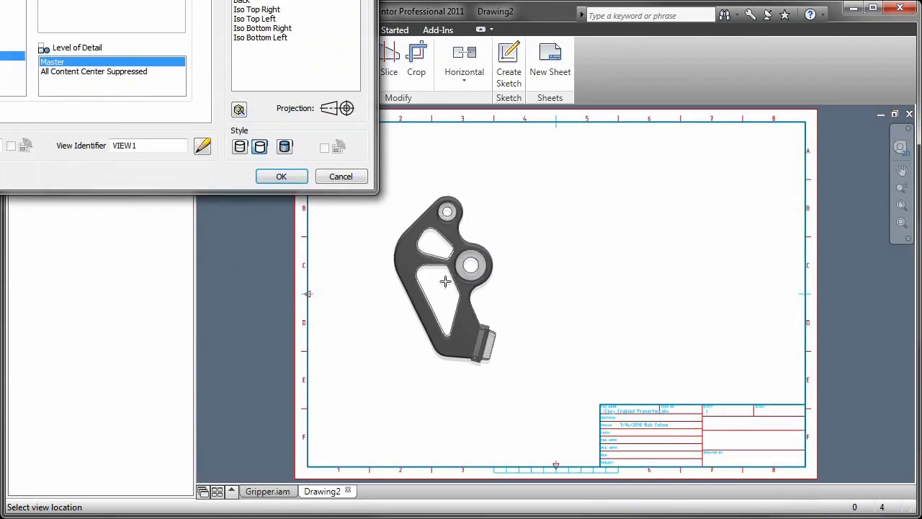
{"action": "left_click", "coordinate": [445, 281]}
{"action": "left_click", "coordinate": [638, 281]}
{"action": "right_click", "coordinate": [572, 261]}
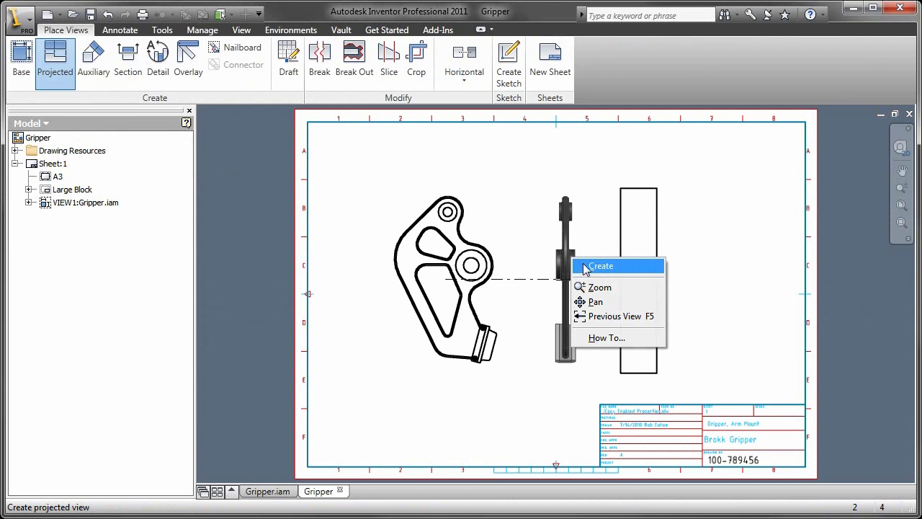
{"action": "left_click", "coordinate": [591, 267]}
{"action": "scroll", "coordinate": [677, 396], "scroll_direction": "up", "scroll_amount": 6}
{"action": "key", "text": "F2"}
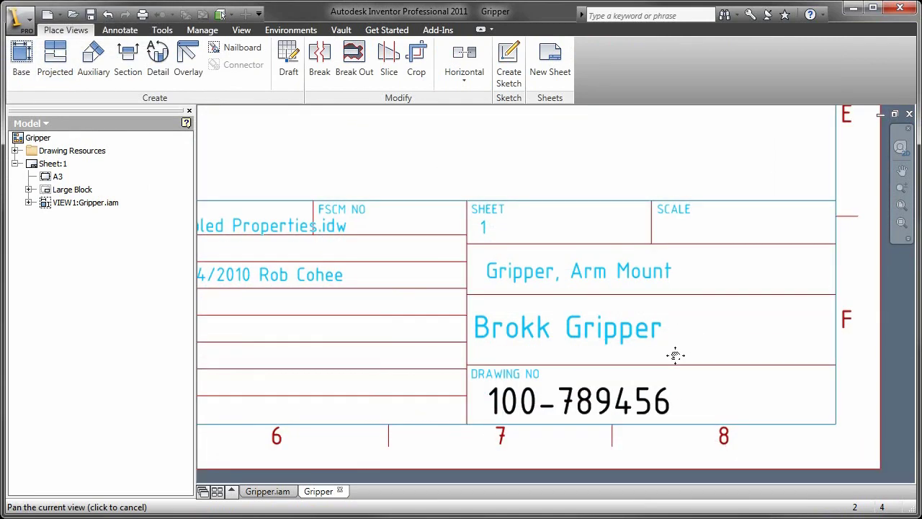
{"action": "key", "text": "Home"}
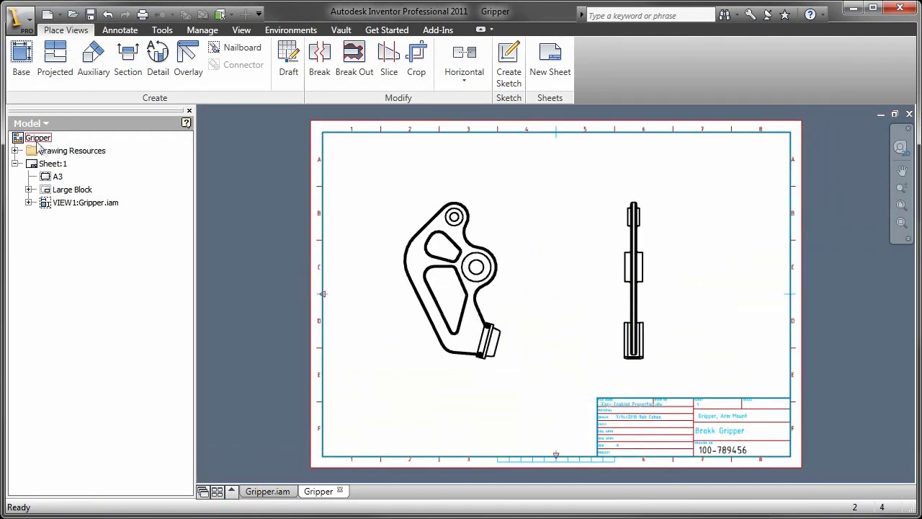
Step: Review the Summary and Project iProperties, then save the drawing as Gripper.idw in Designs
{"action": "right_click", "coordinate": [39, 144]}
{"action": "left_click", "coordinate": [63, 238]}
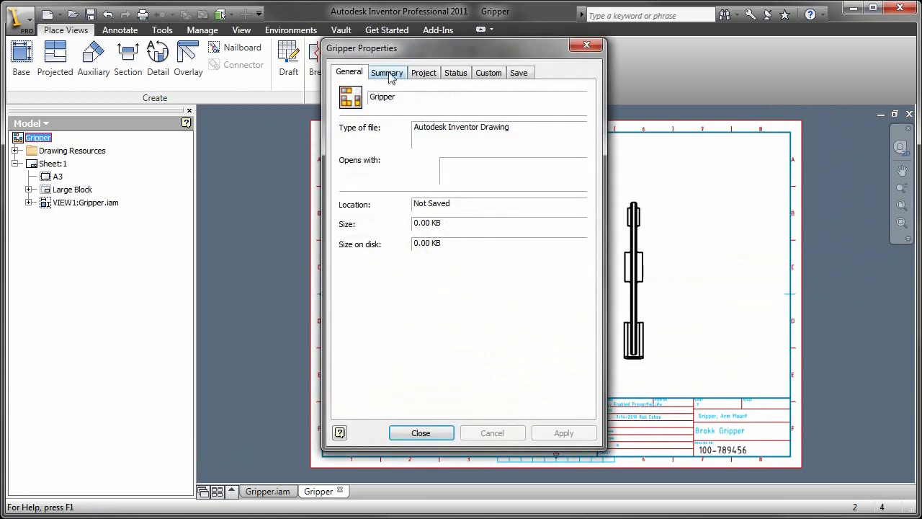
{"action": "left_click", "coordinate": [390, 75]}
{"action": "left_click", "coordinate": [421, 76]}
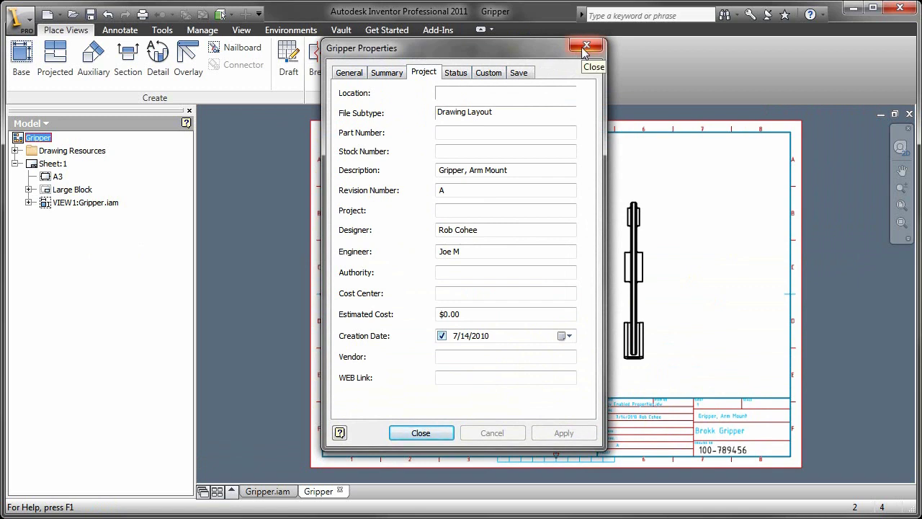
{"action": "left_click", "coordinate": [587, 48]}
{"action": "left_click", "coordinate": [90, 14]}
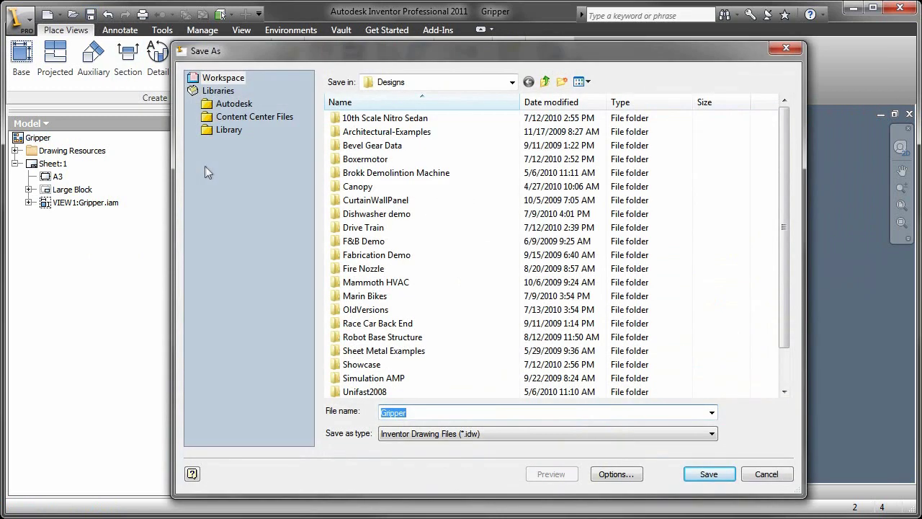
{"action": "left_click", "coordinate": [707, 475]}
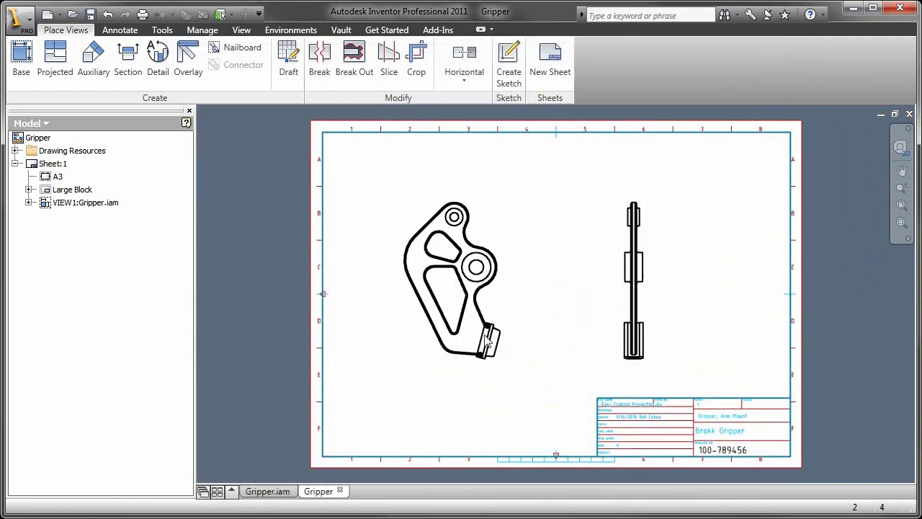
{"action": "right_click", "coordinate": [38, 137]}
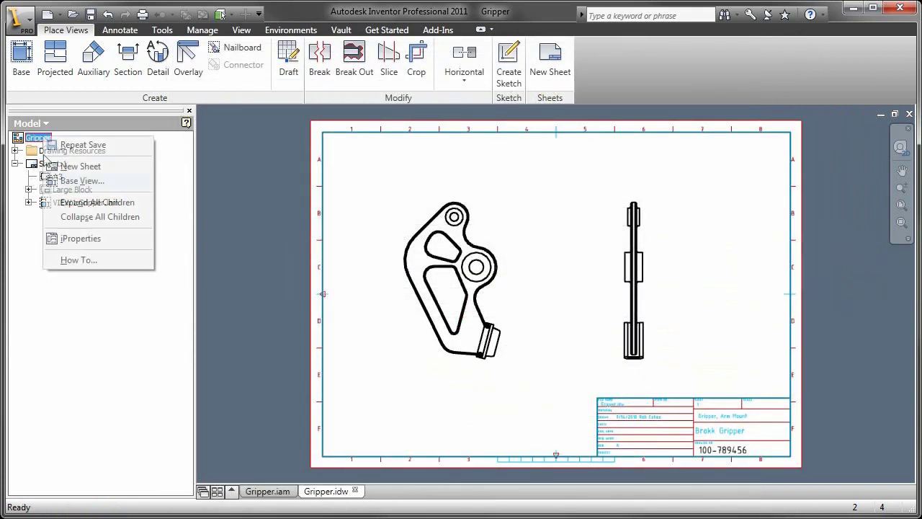
{"action": "left_click", "coordinate": [79, 237]}
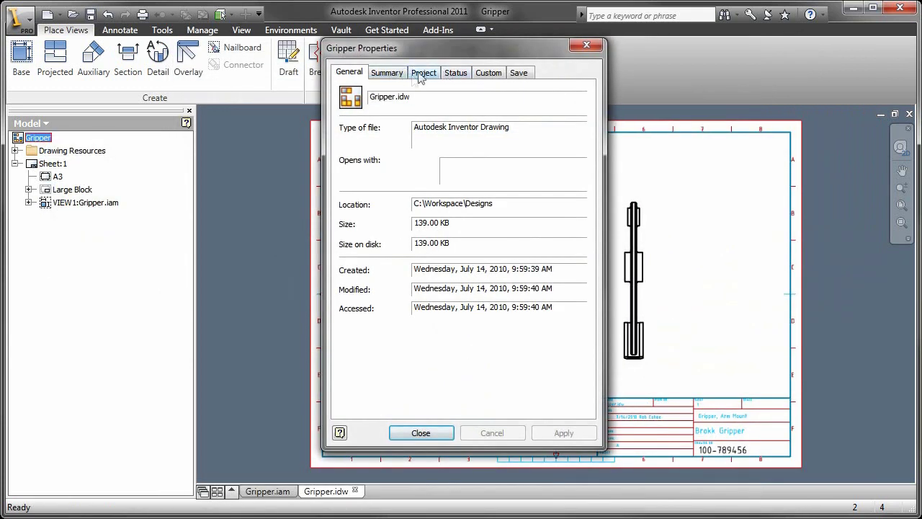
{"action": "left_click", "coordinate": [424, 73]}
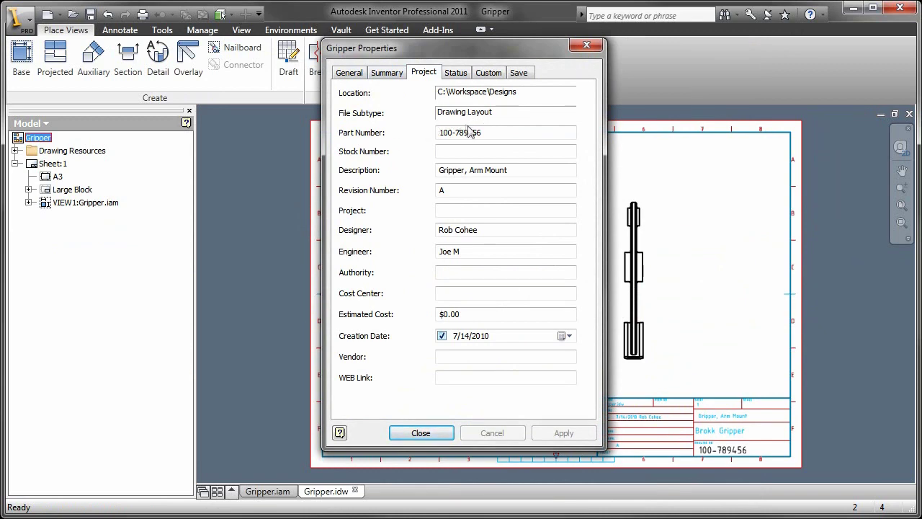
{"action": "left_click", "coordinate": [421, 433]}
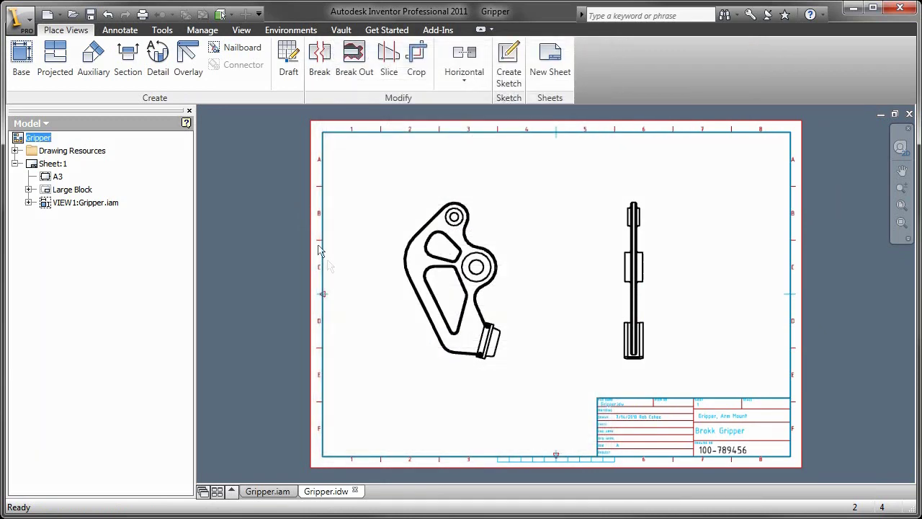